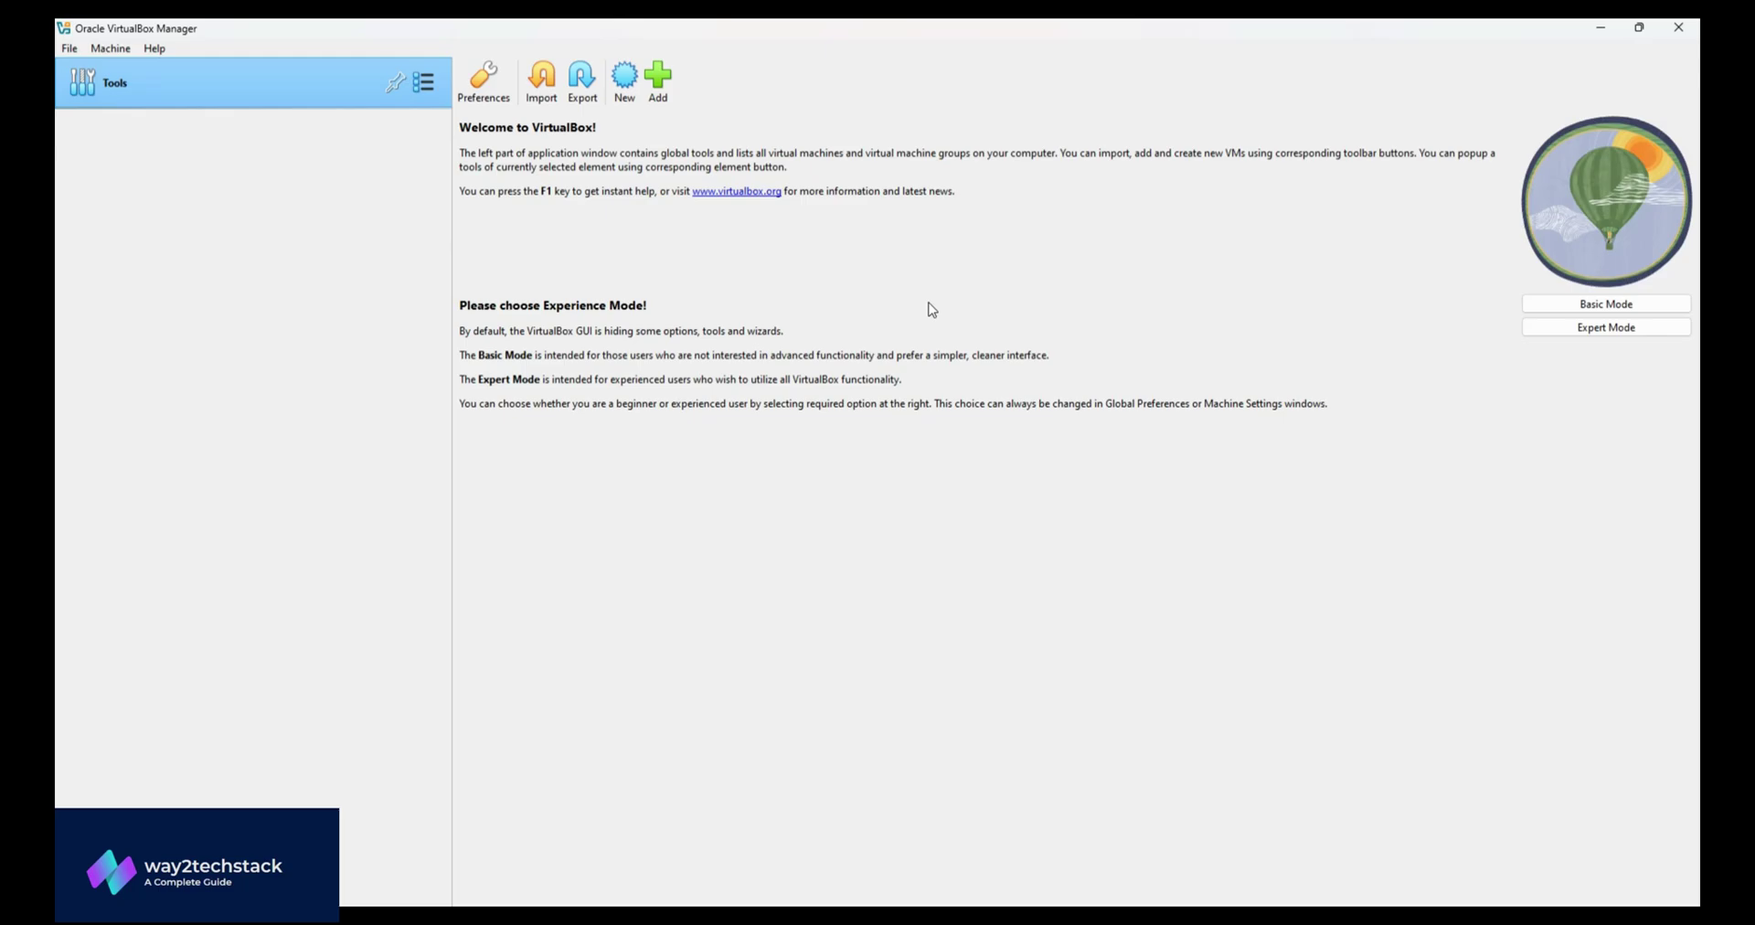
- Search Google for 'oracle virtualbox' and open the official virtualbox.org website
left_click(957, 846)
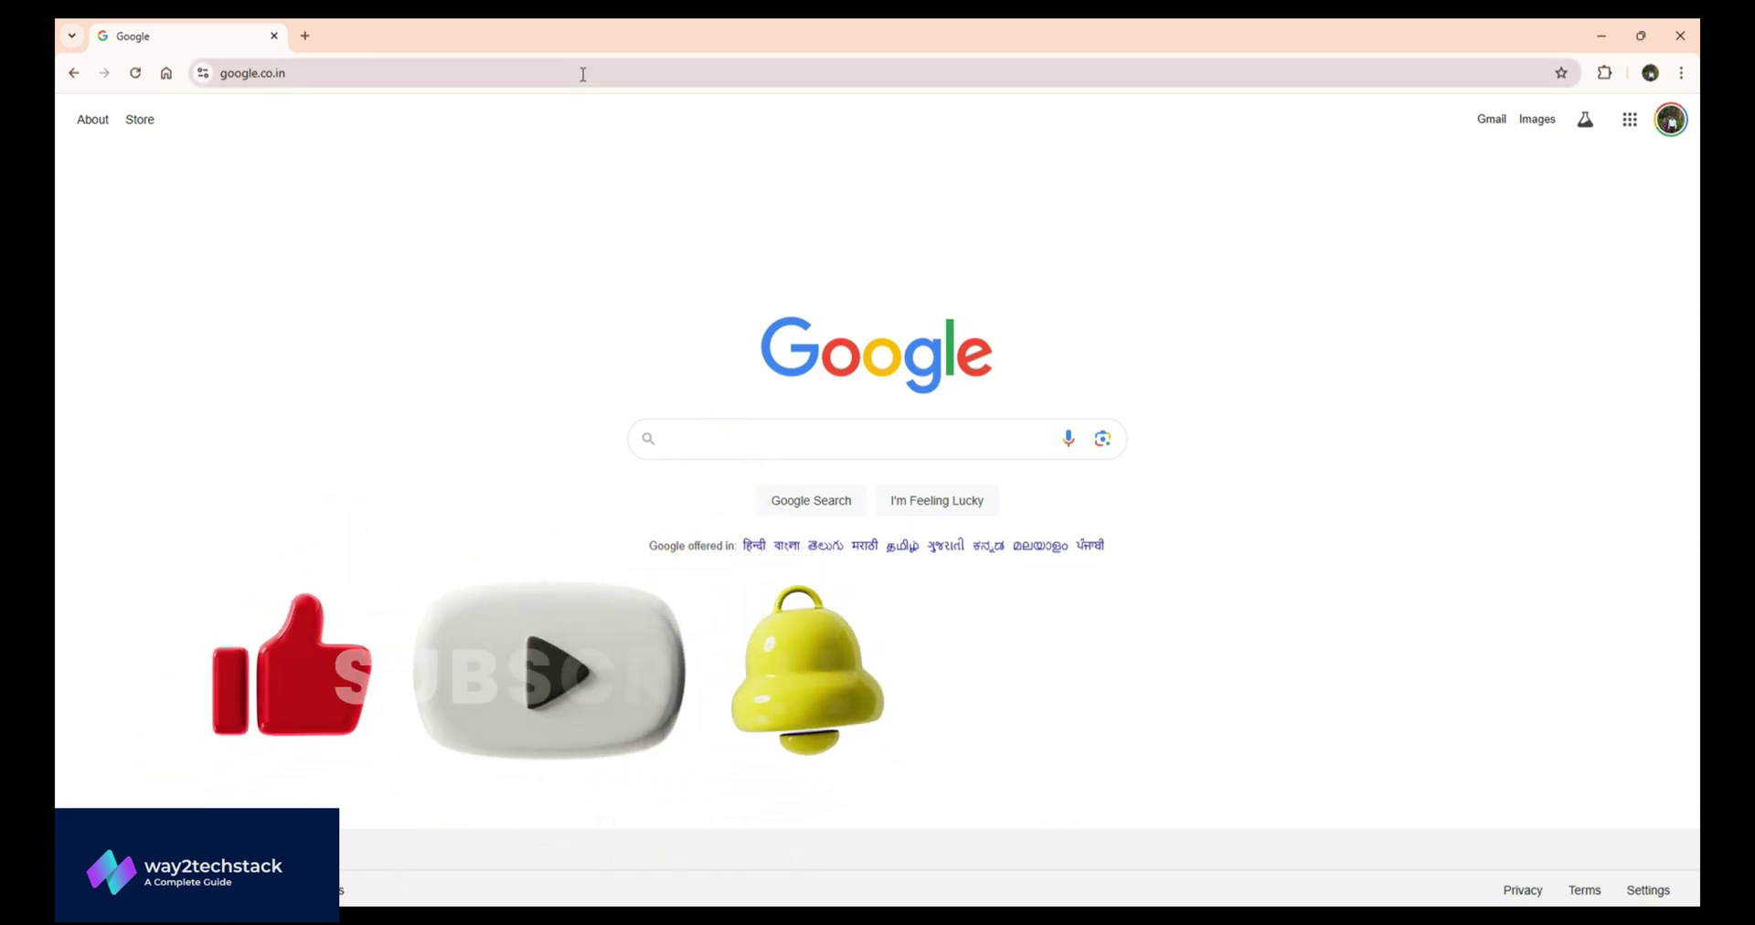
left_click(582, 74)
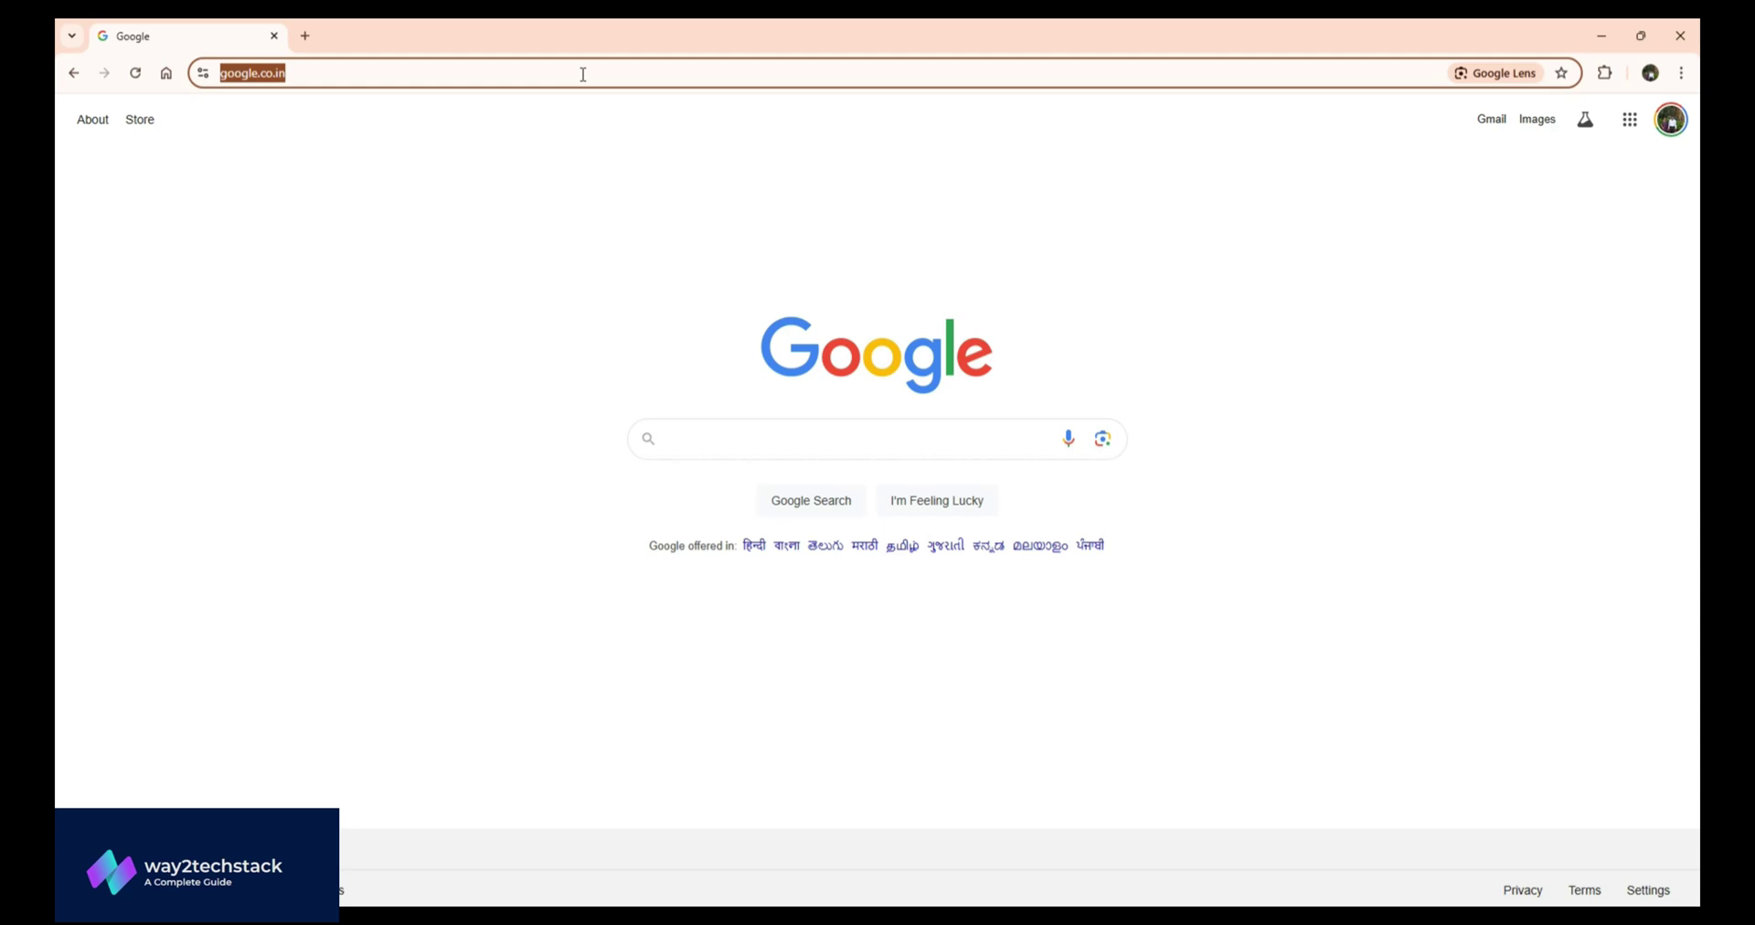
type("oracle virtualbox")
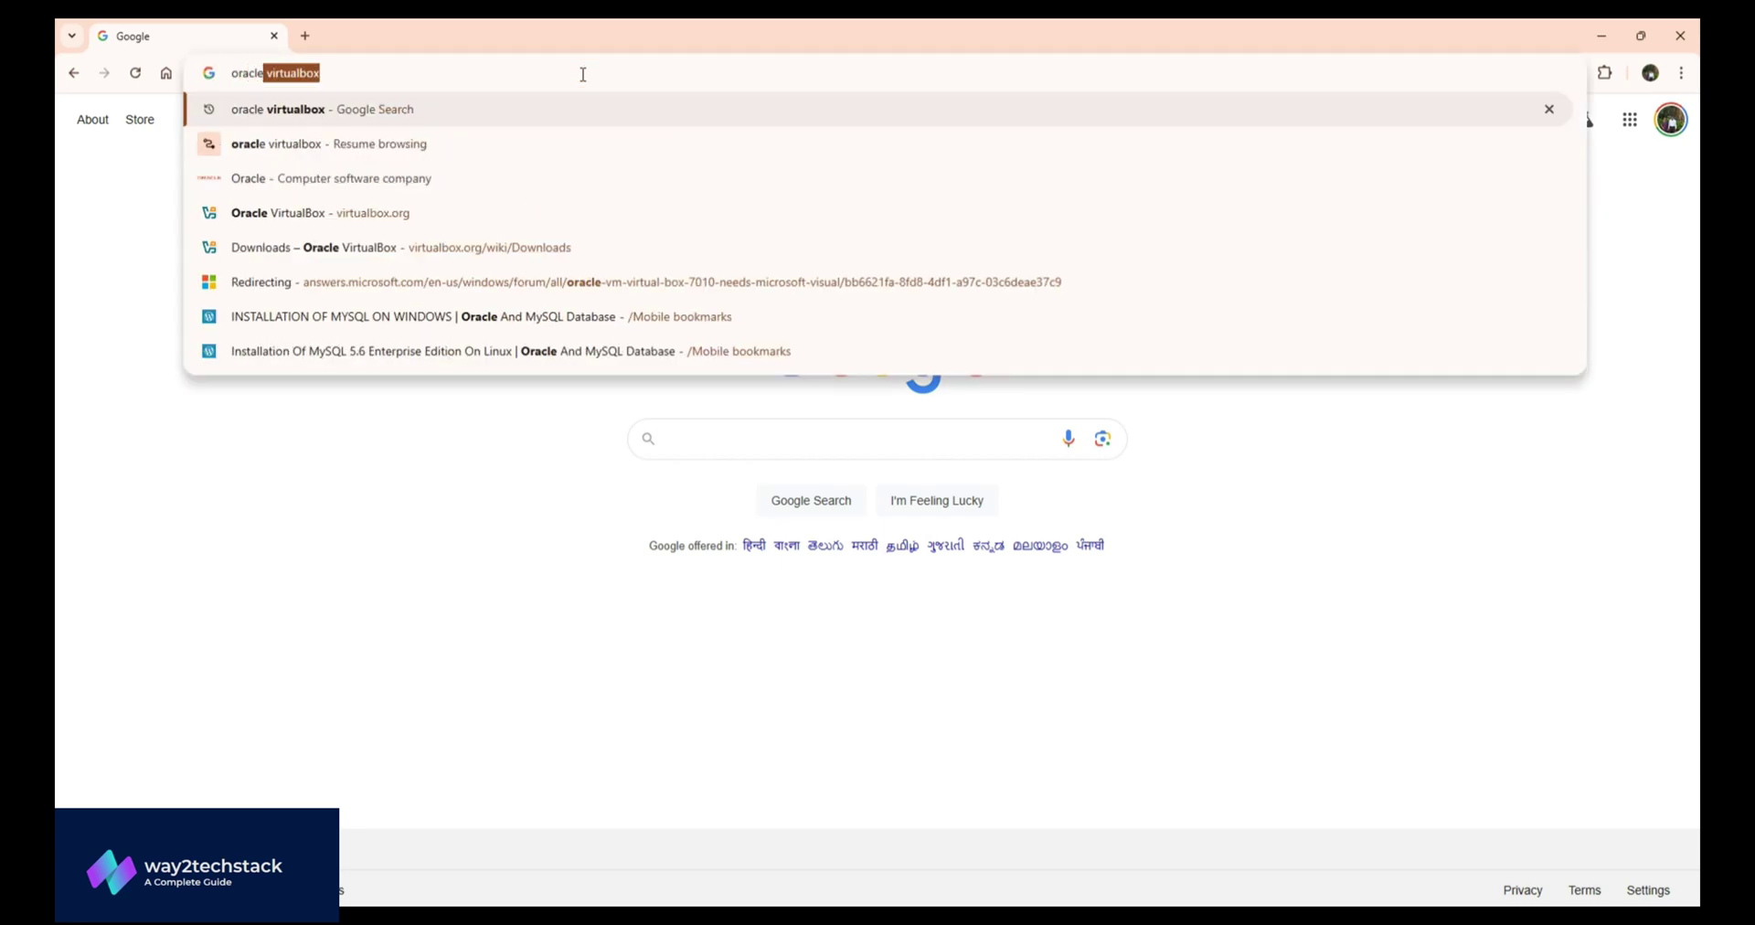
key("Return")
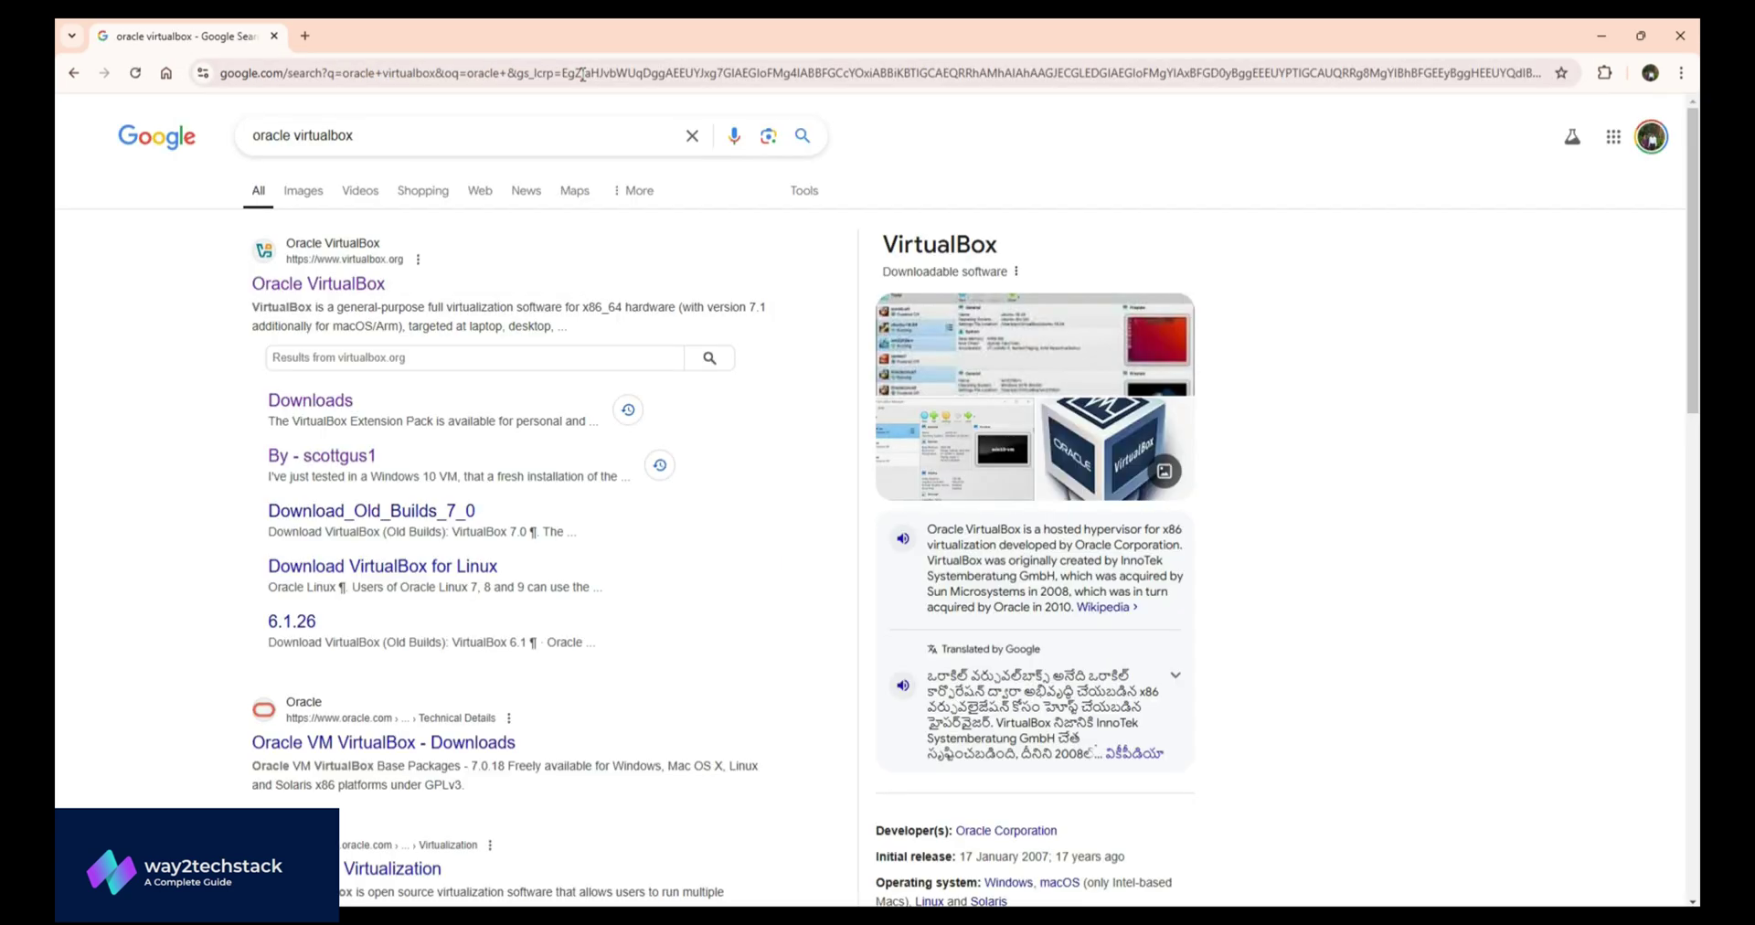
left_click(371, 285)
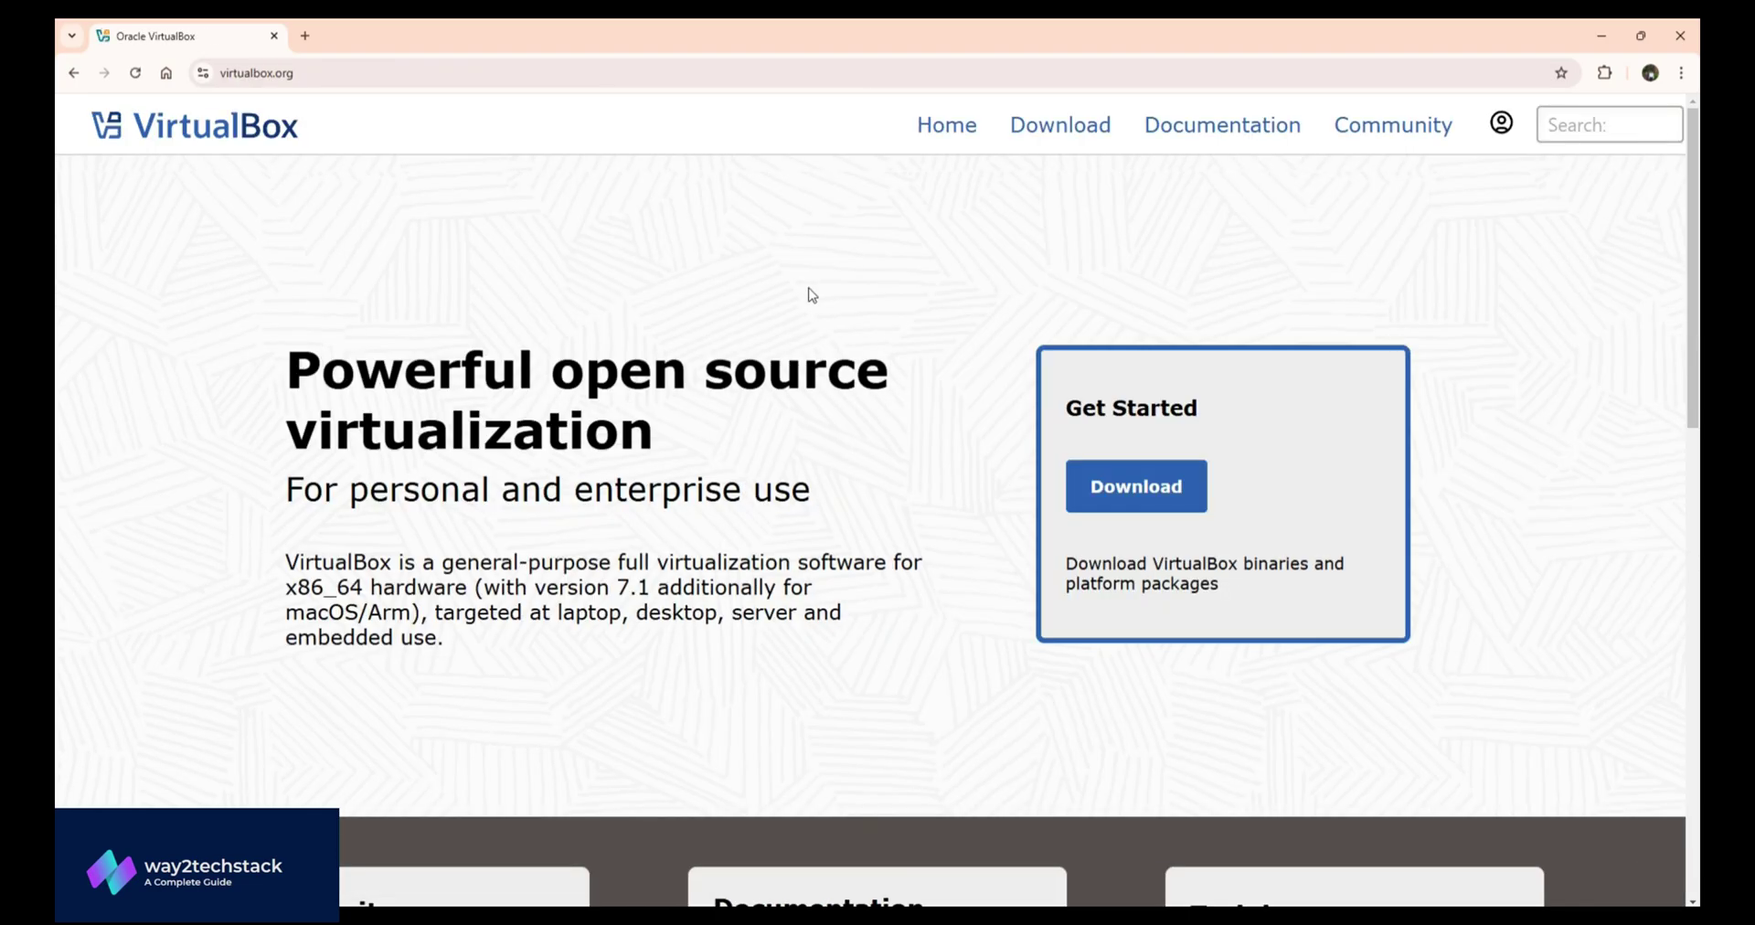
- Go to the Download VirtualBox page listing the 7.1.4 platform packages and Extension Pack
left_click(1085, 139)
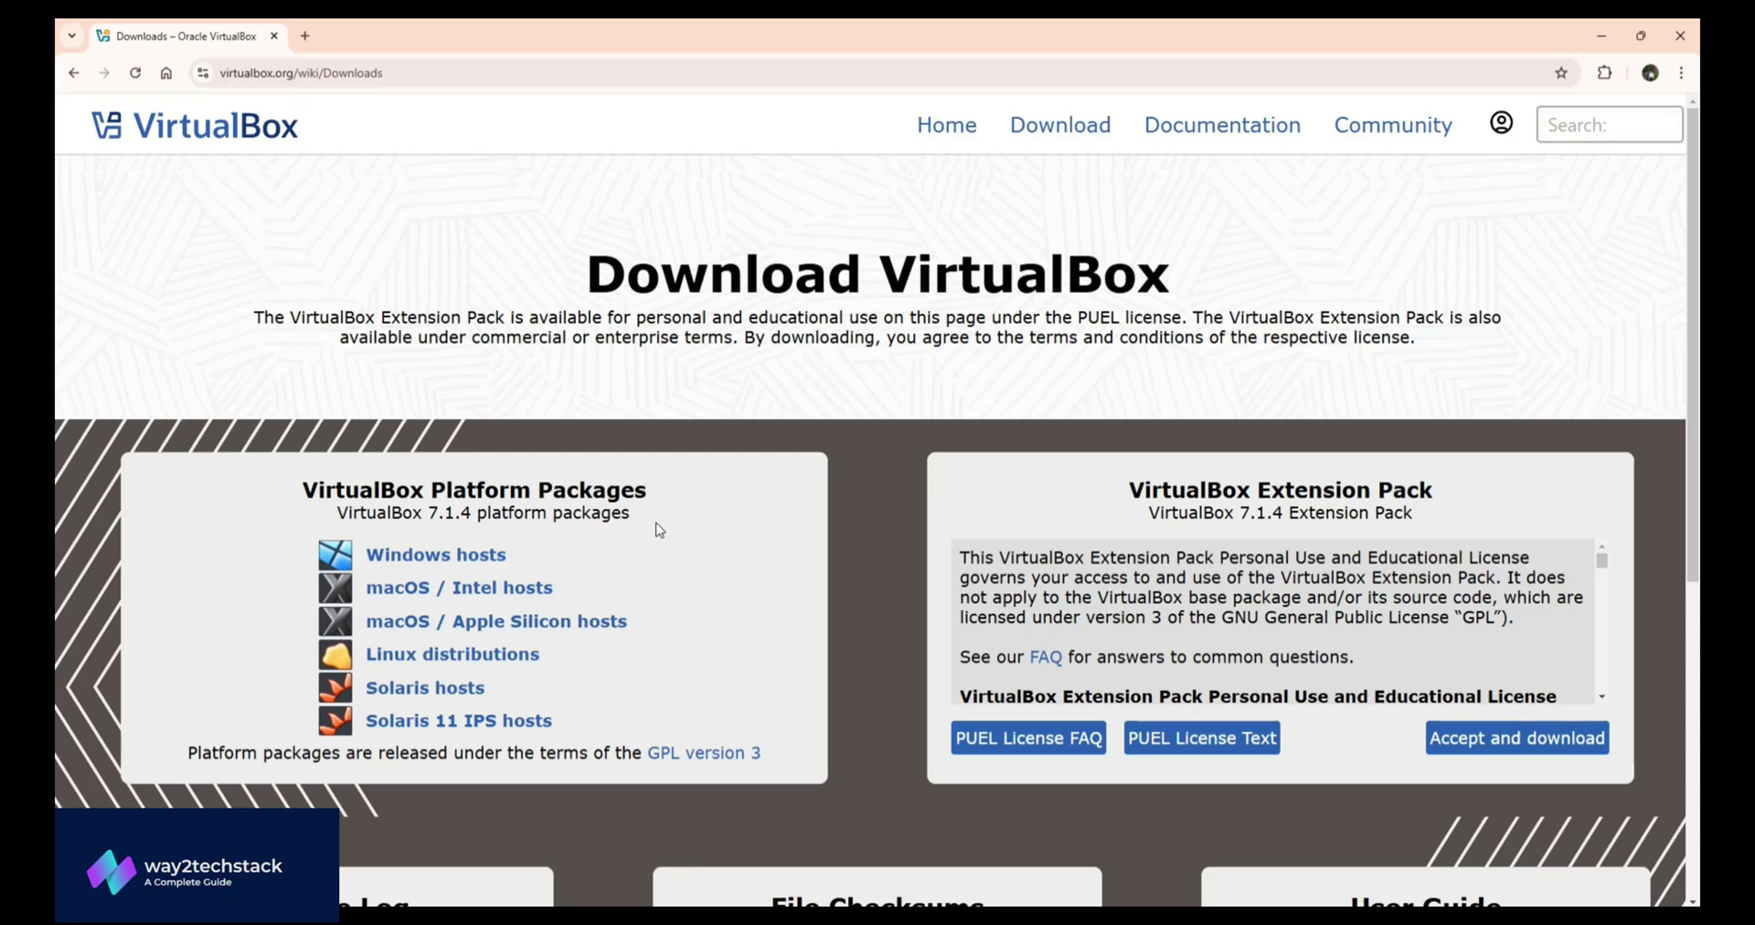
left_click(508, 553)
left_click(512, 553)
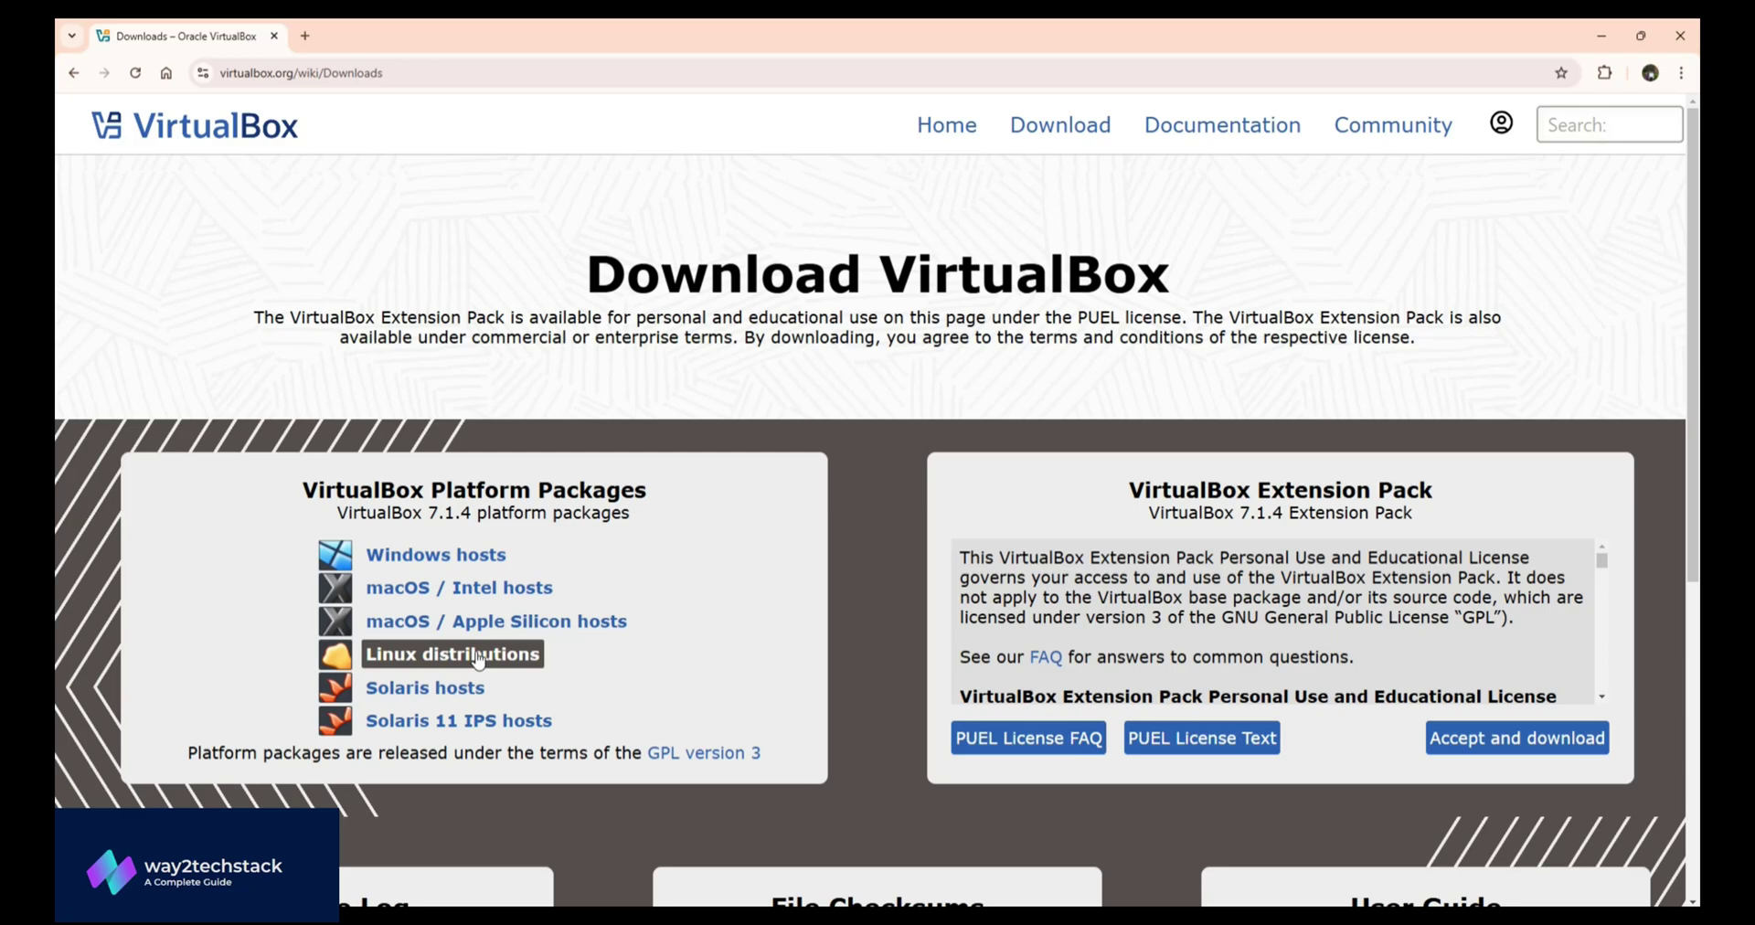
left_click(462, 555)
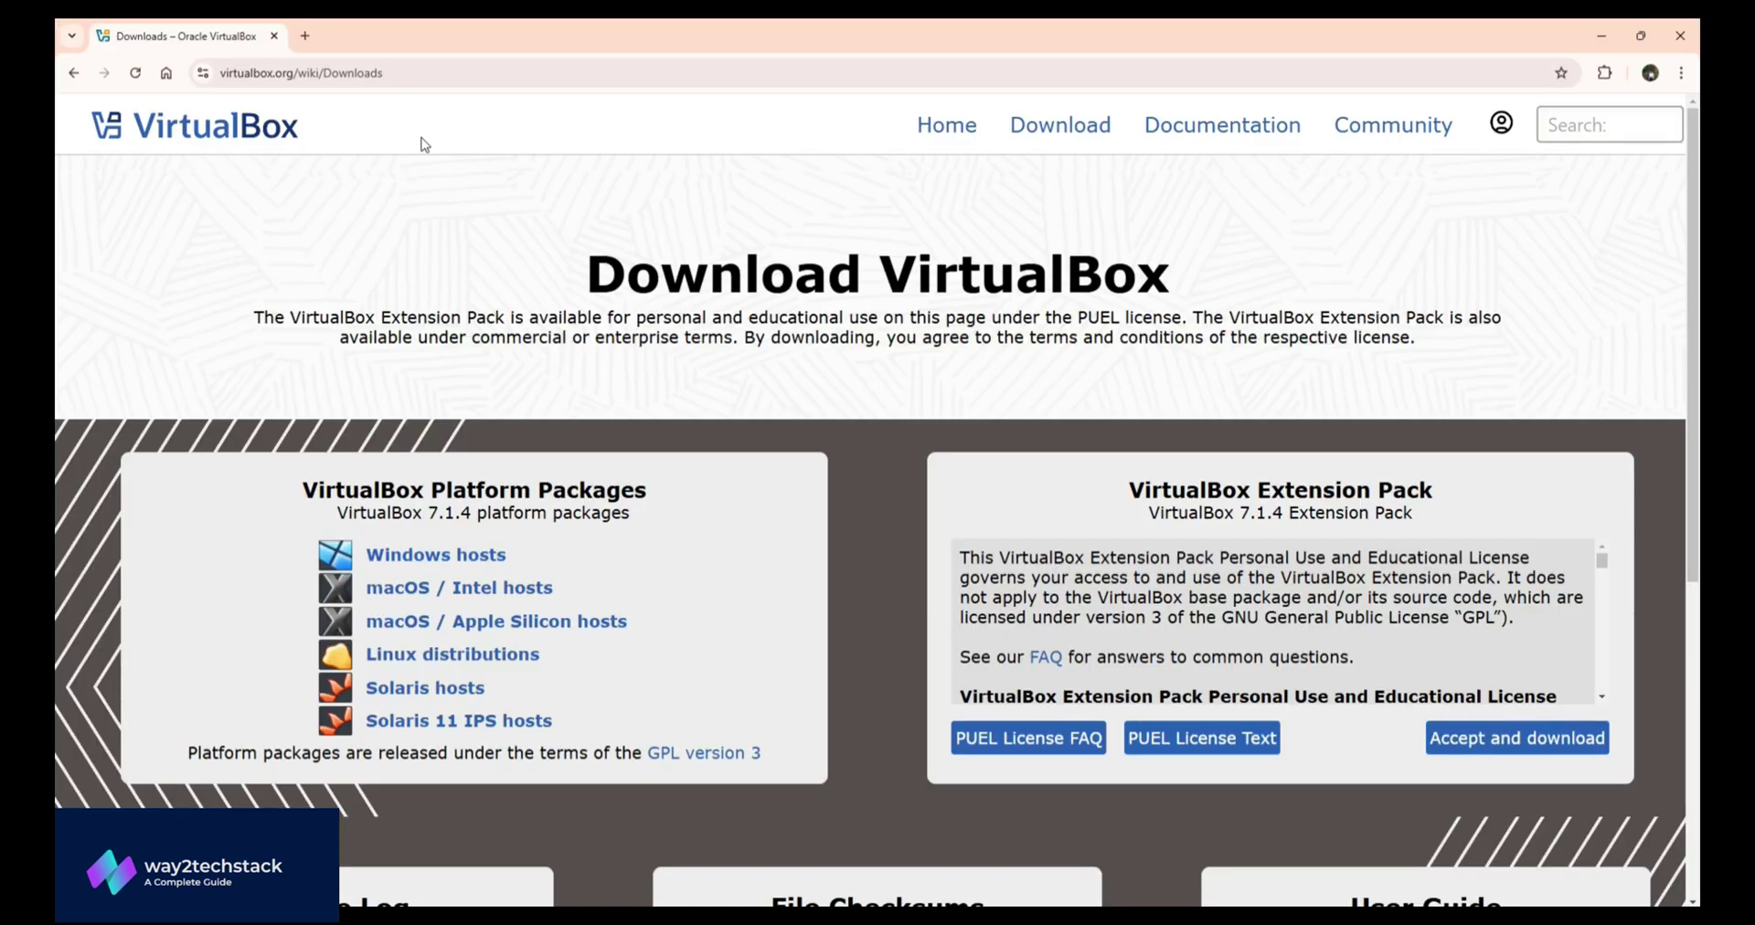
- In a new tab, search 'ubuntu server 24.04' and open the Get Ubuntu Server page
key("ctrl+t")
type("ub")
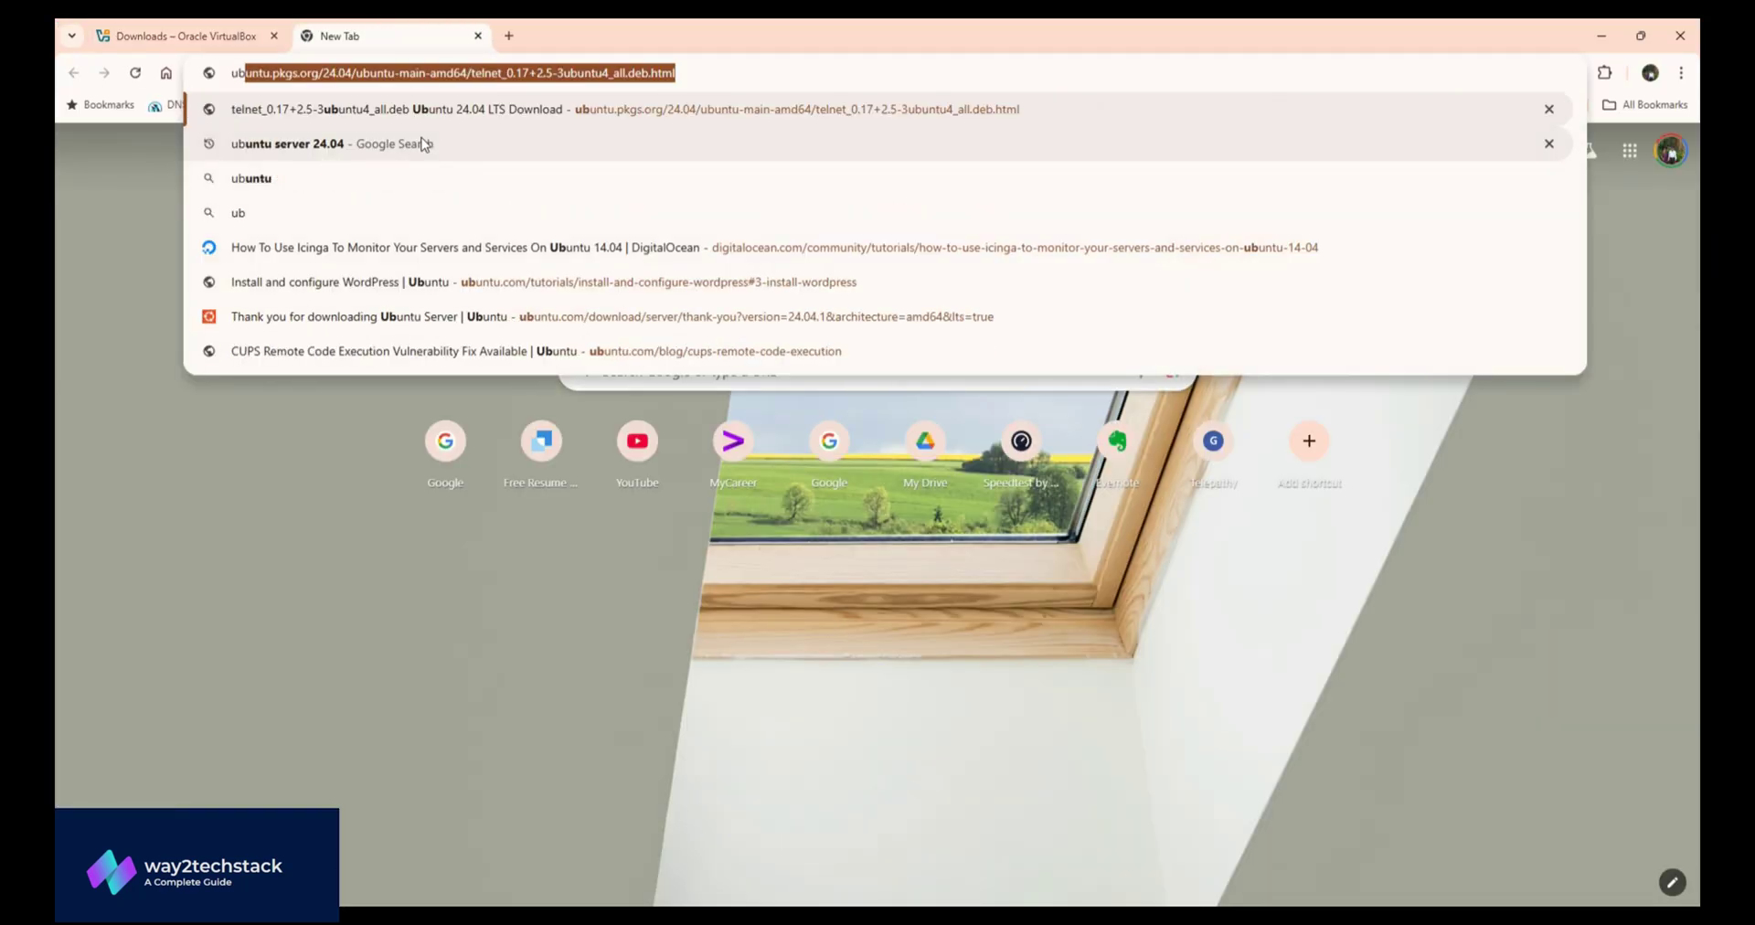
type("untu server")
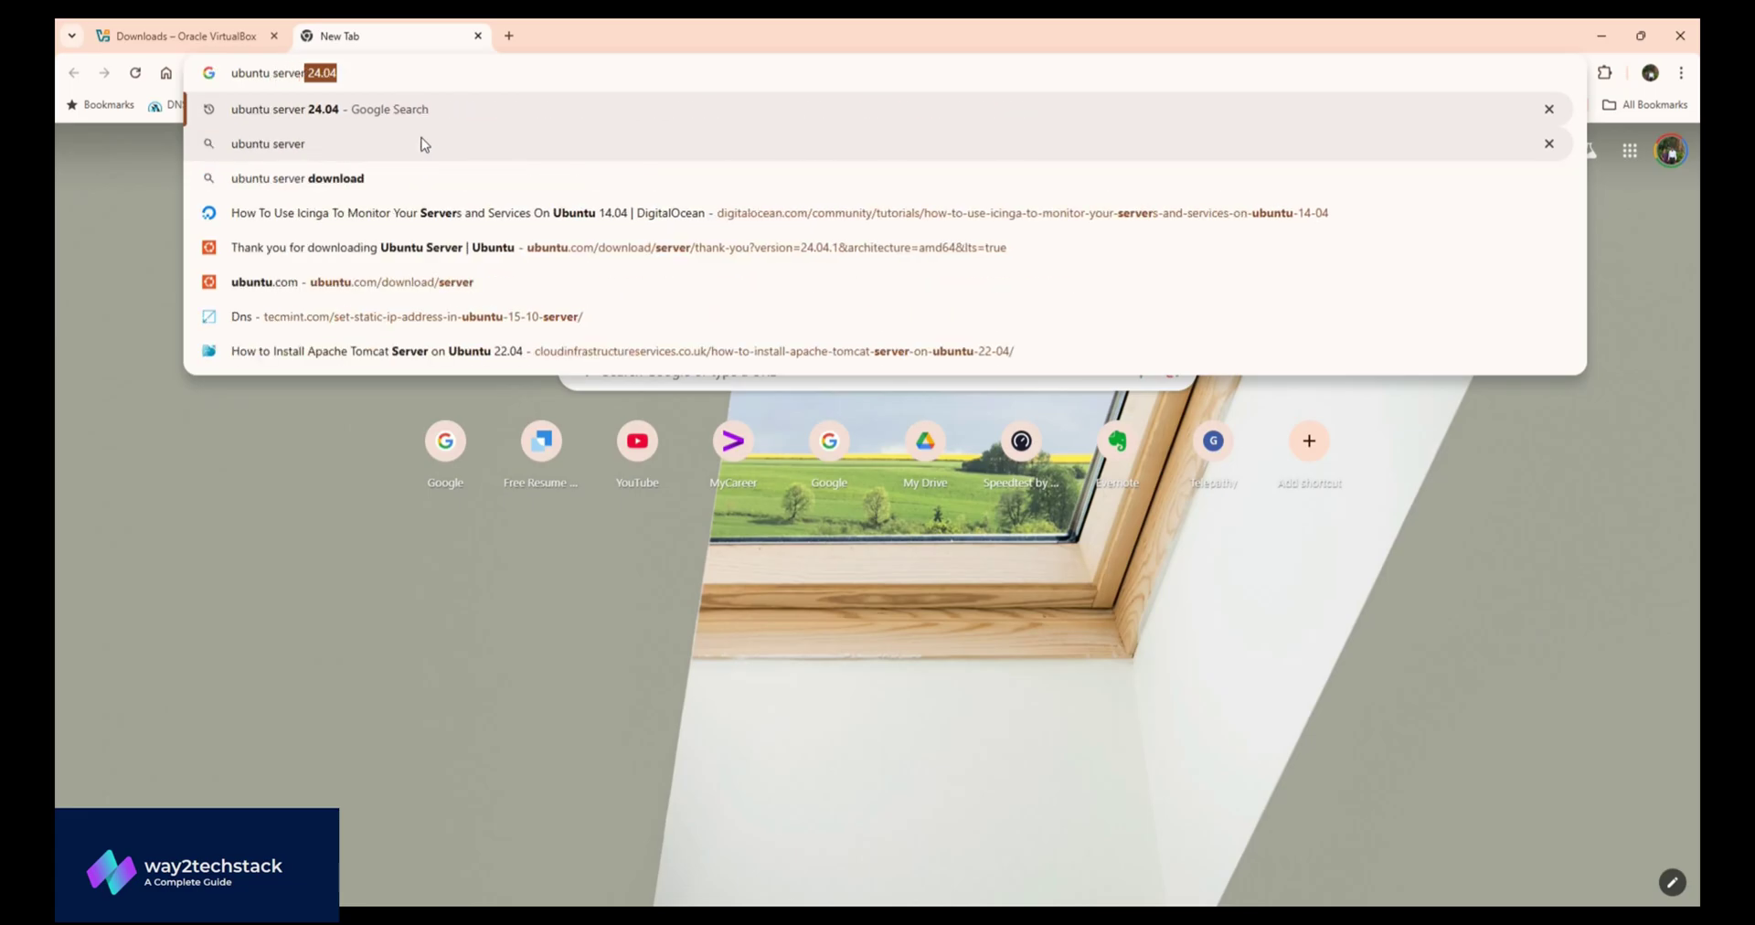
type(" 24.04")
key("Return")
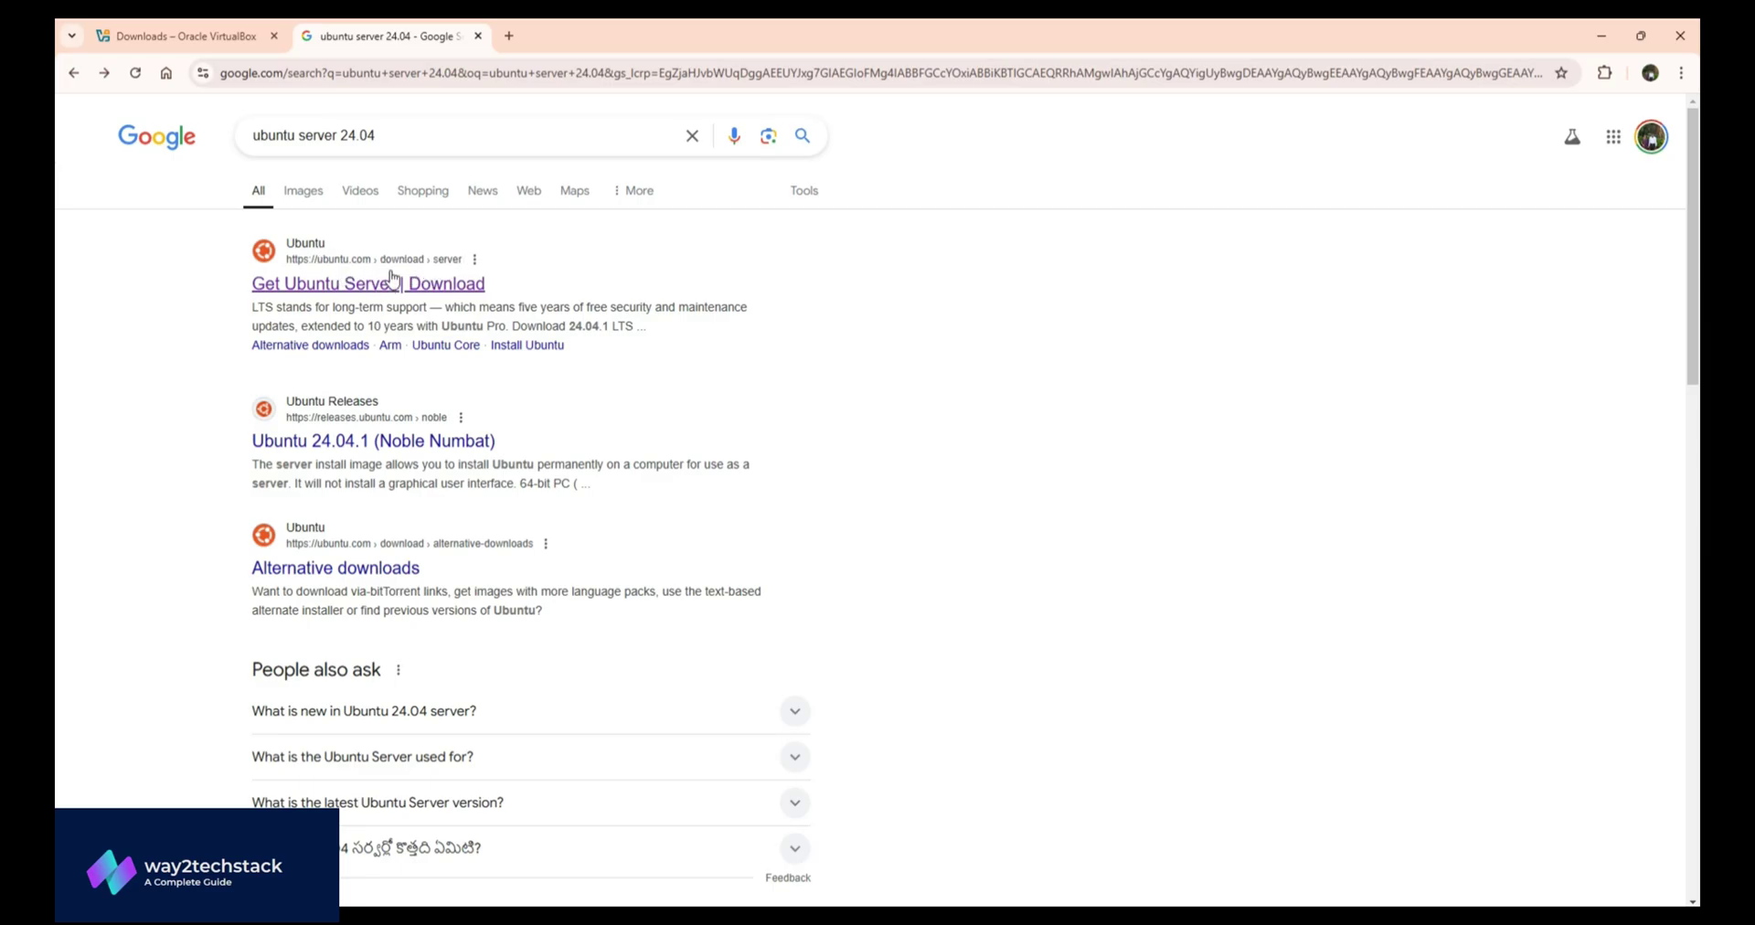
left_click(388, 283)
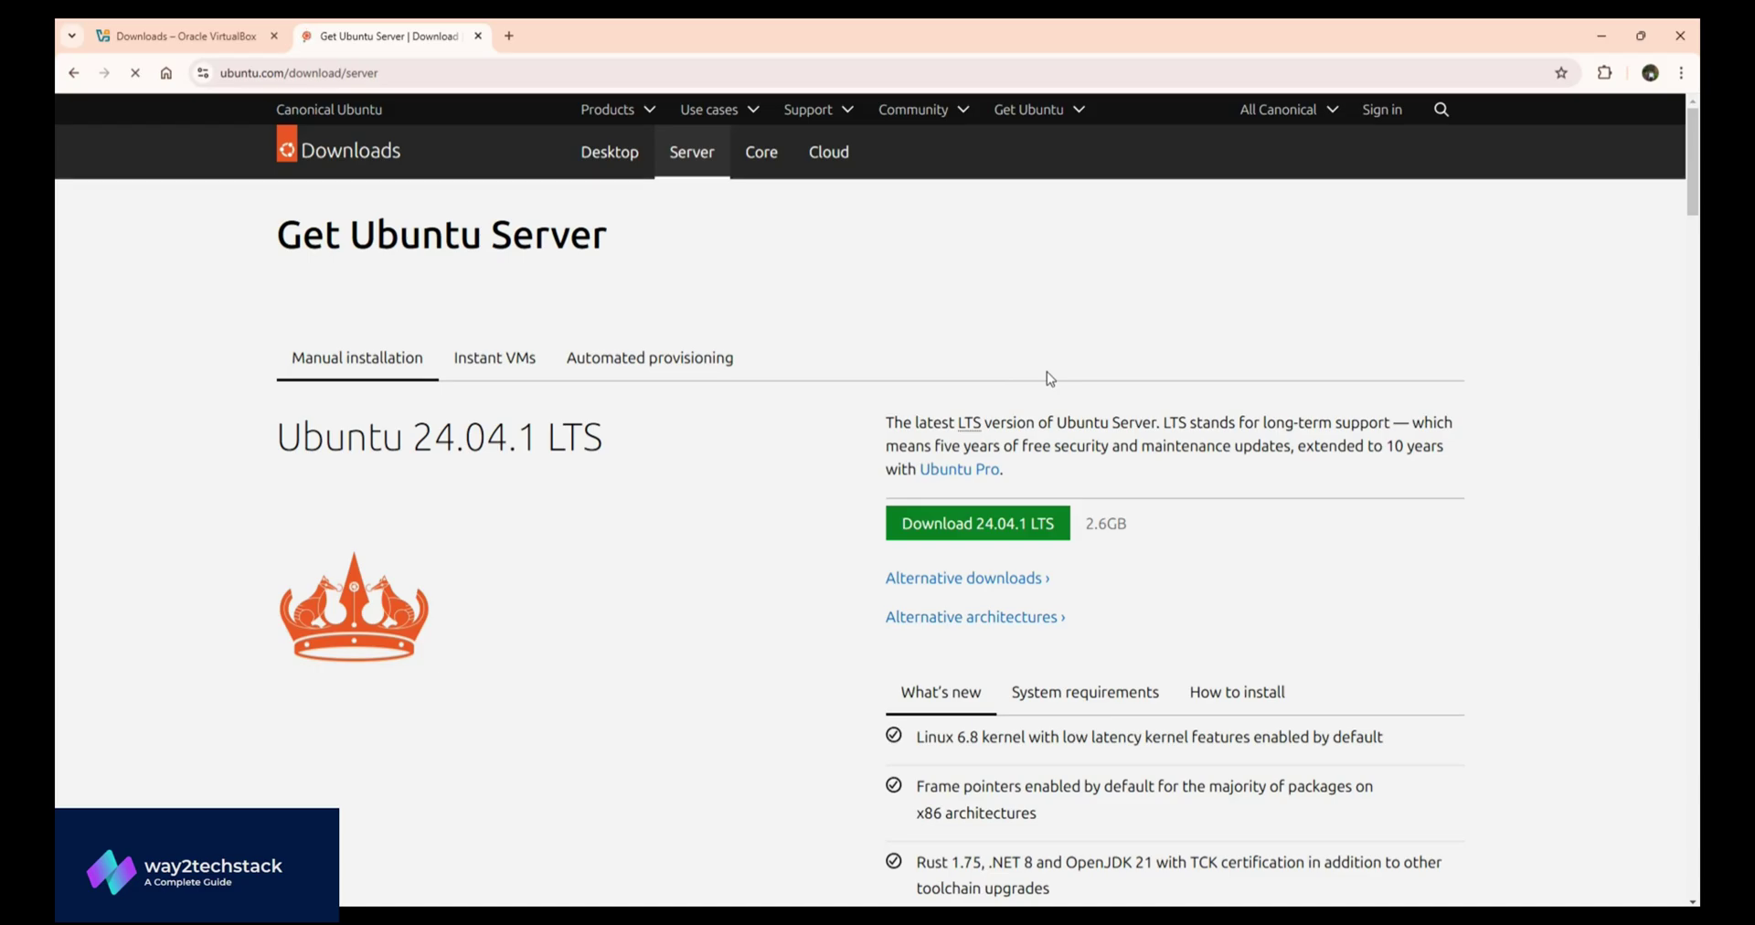
- Scroll down the page to check the Ubuntu Server 24.04.1 LTS download
scroll(1047, 371, "down", 2)
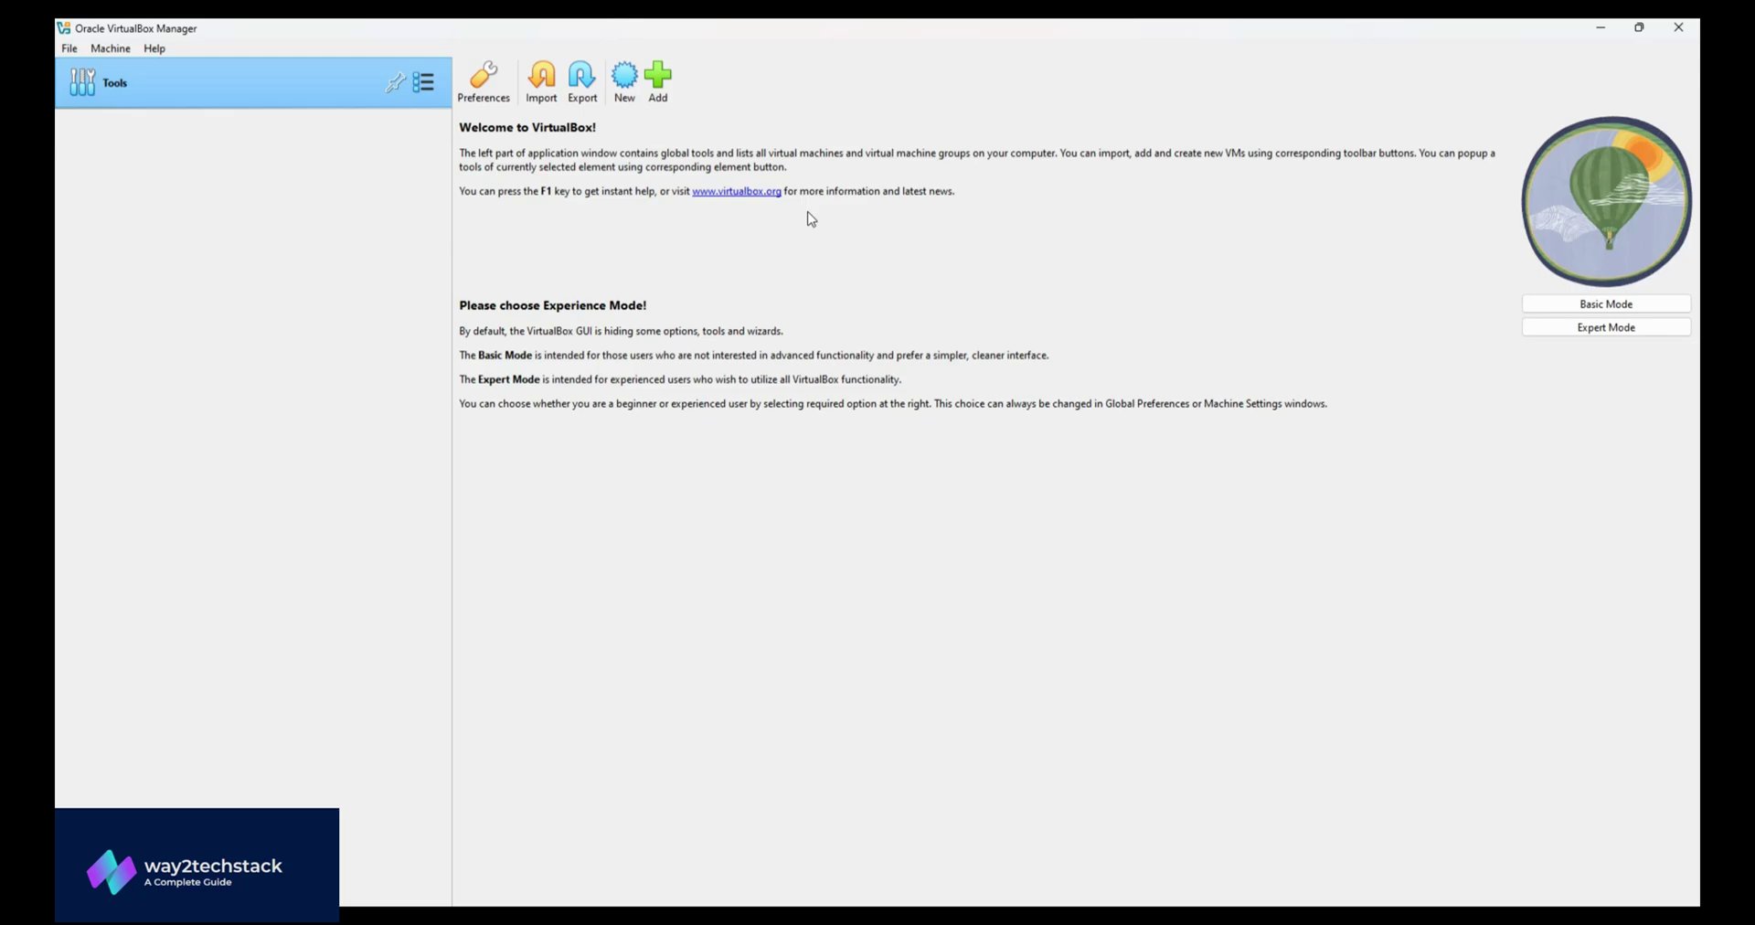
- Create a new VM named 'ubuntuserver' using ubuntu-24.04.1-live-server-amd64.iso from Downloads
left_click(625, 82)
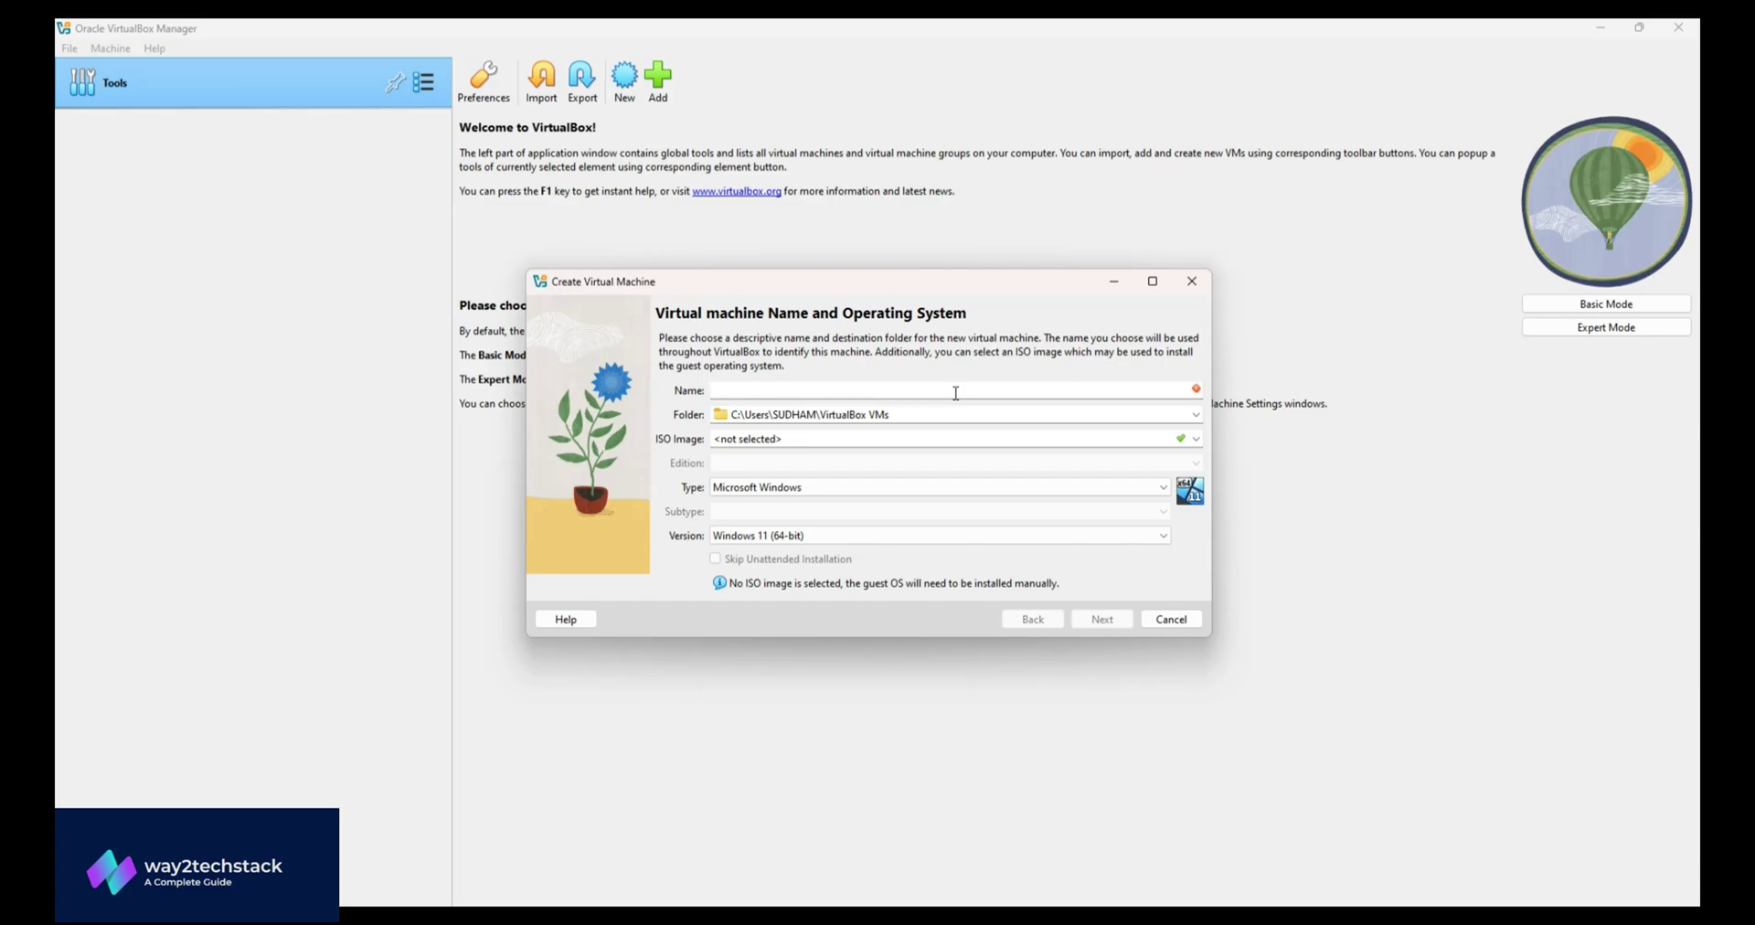
type("ubun")
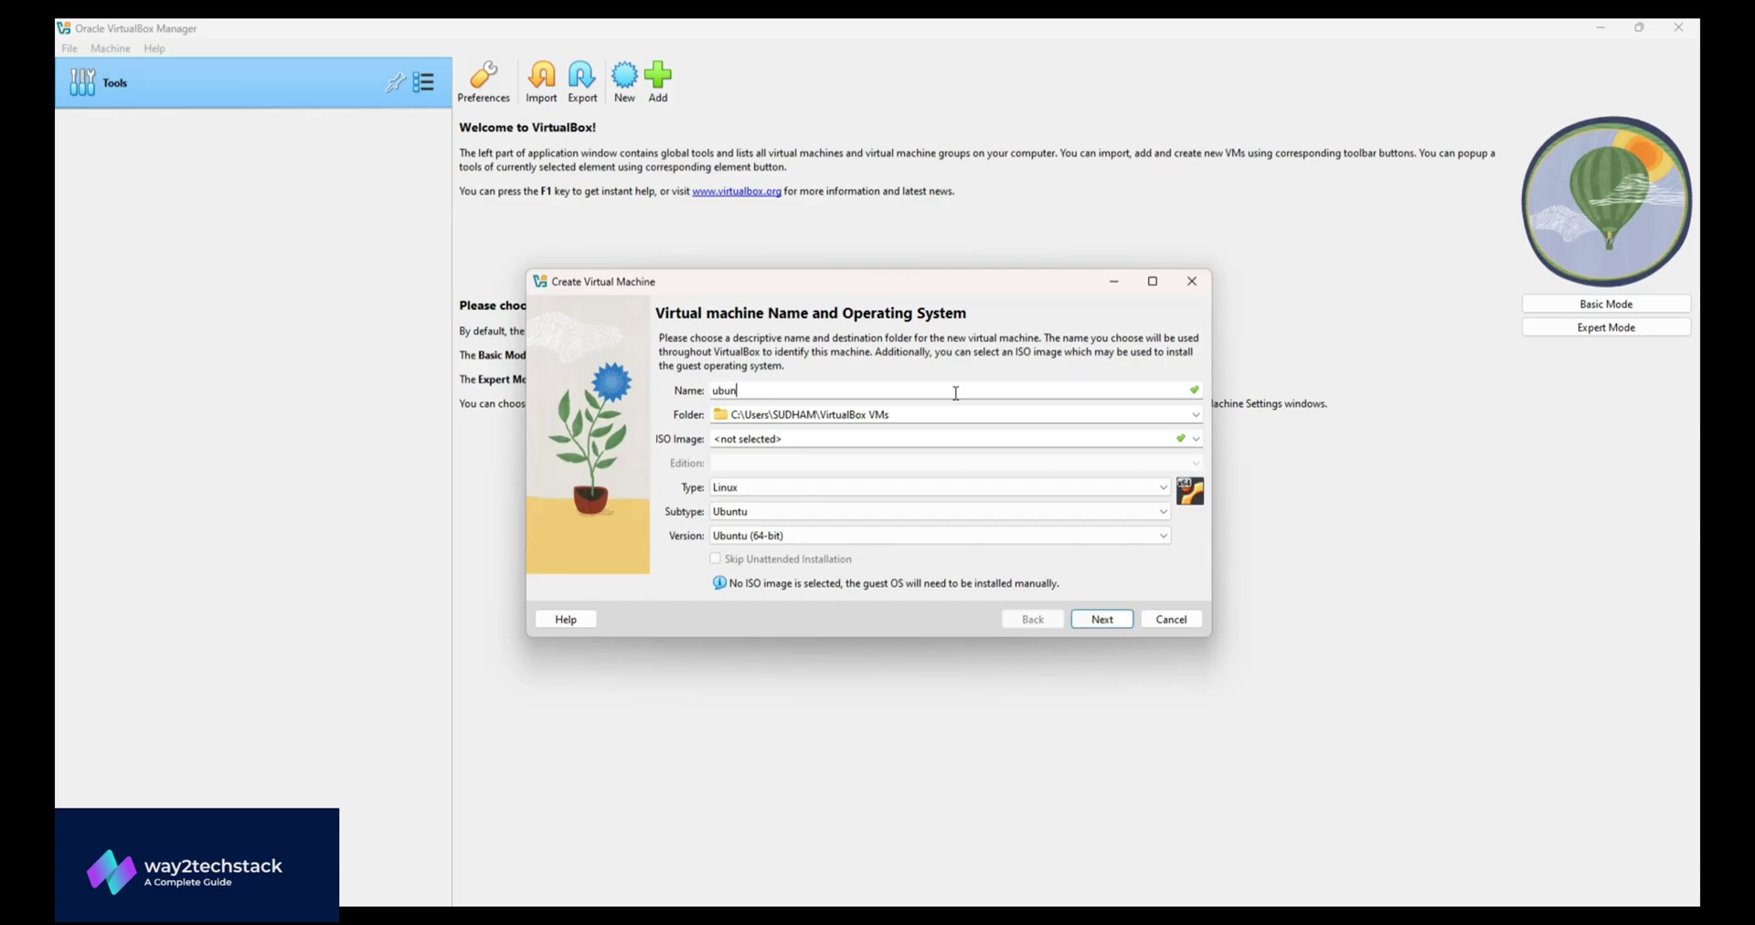
type("tuserver")
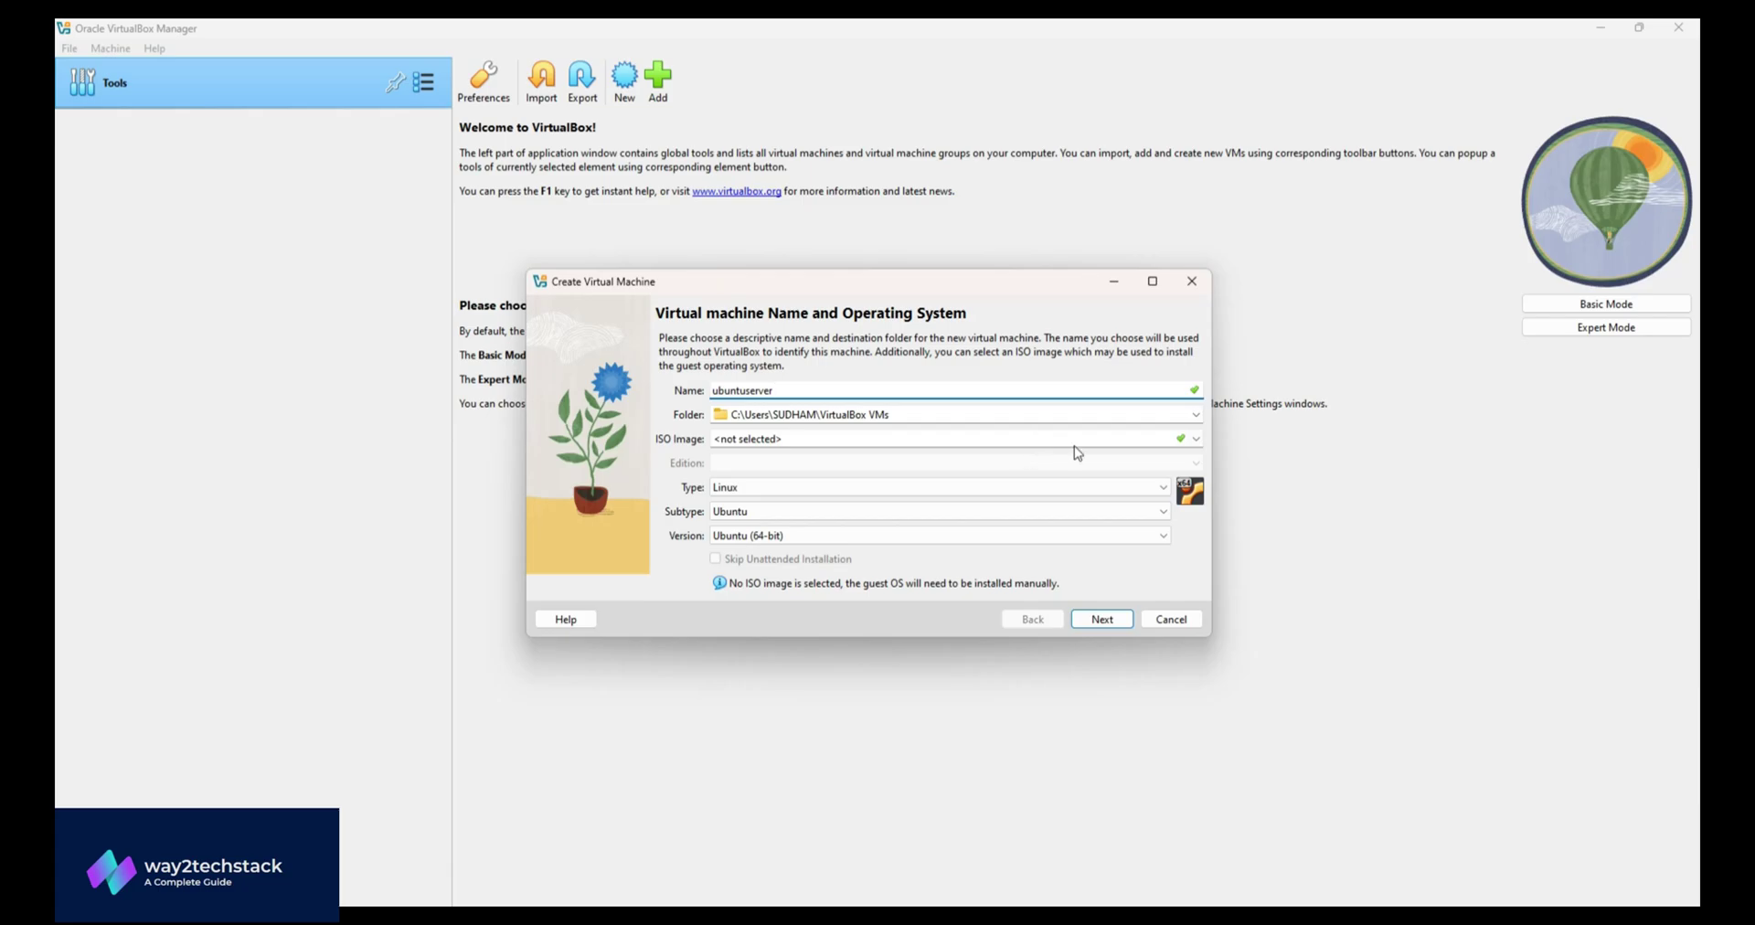
left_click(1196, 441)
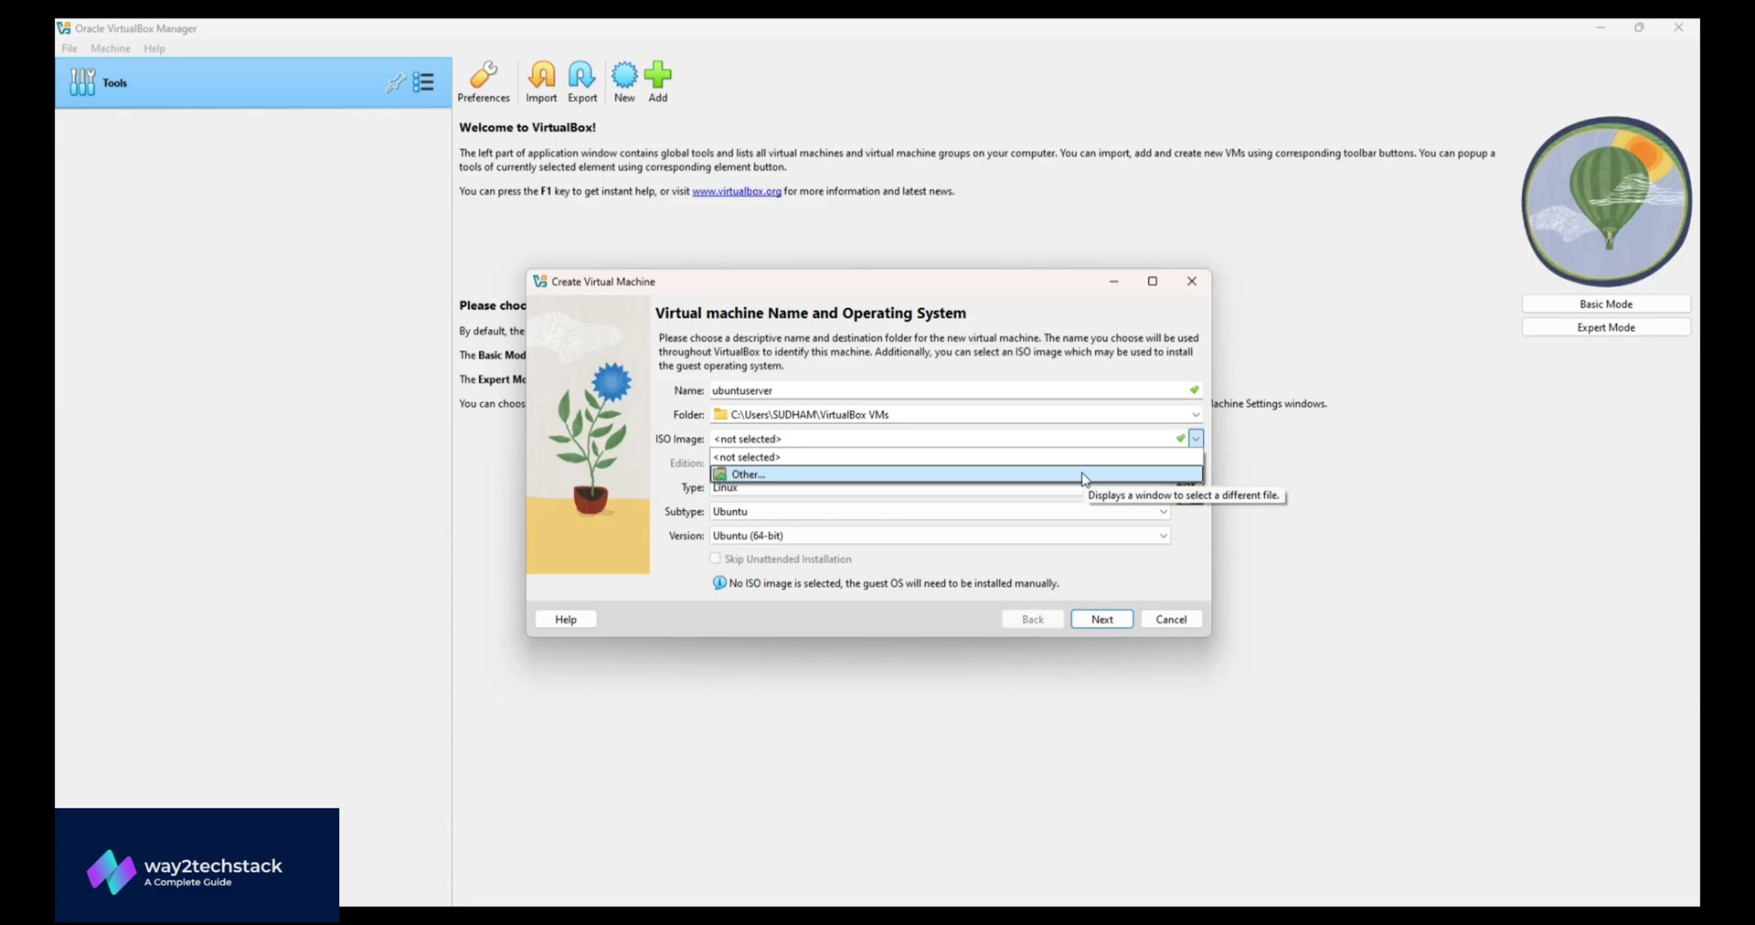
left_click(1084, 474)
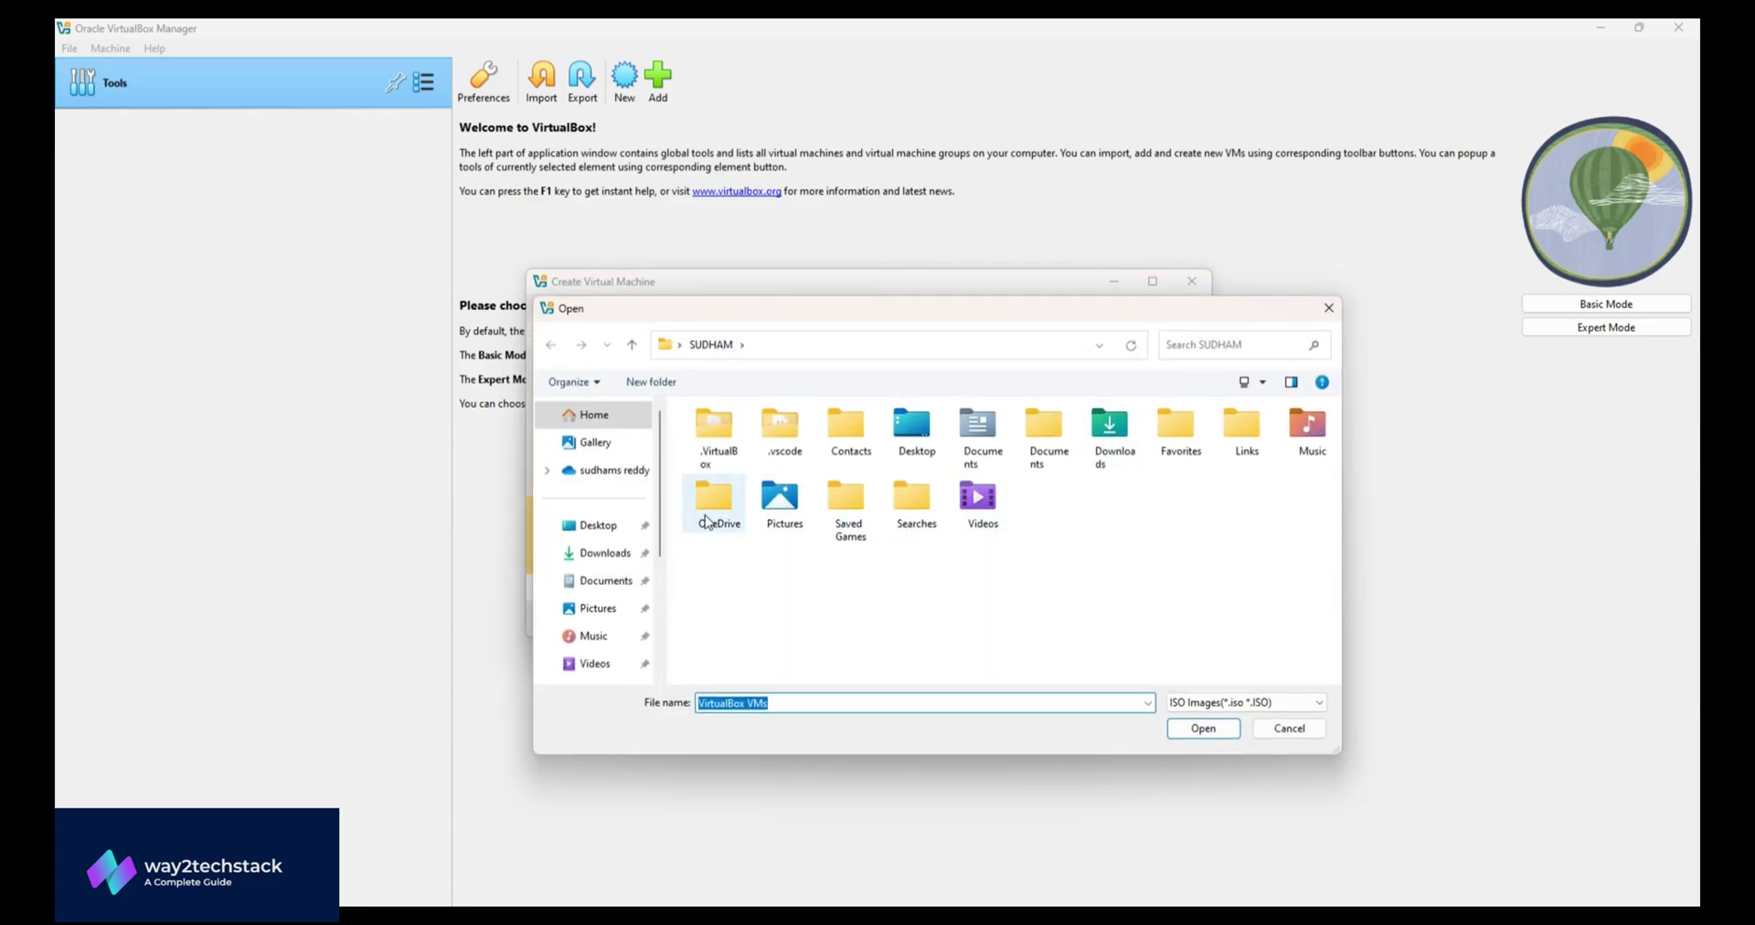
left_click(607, 554)
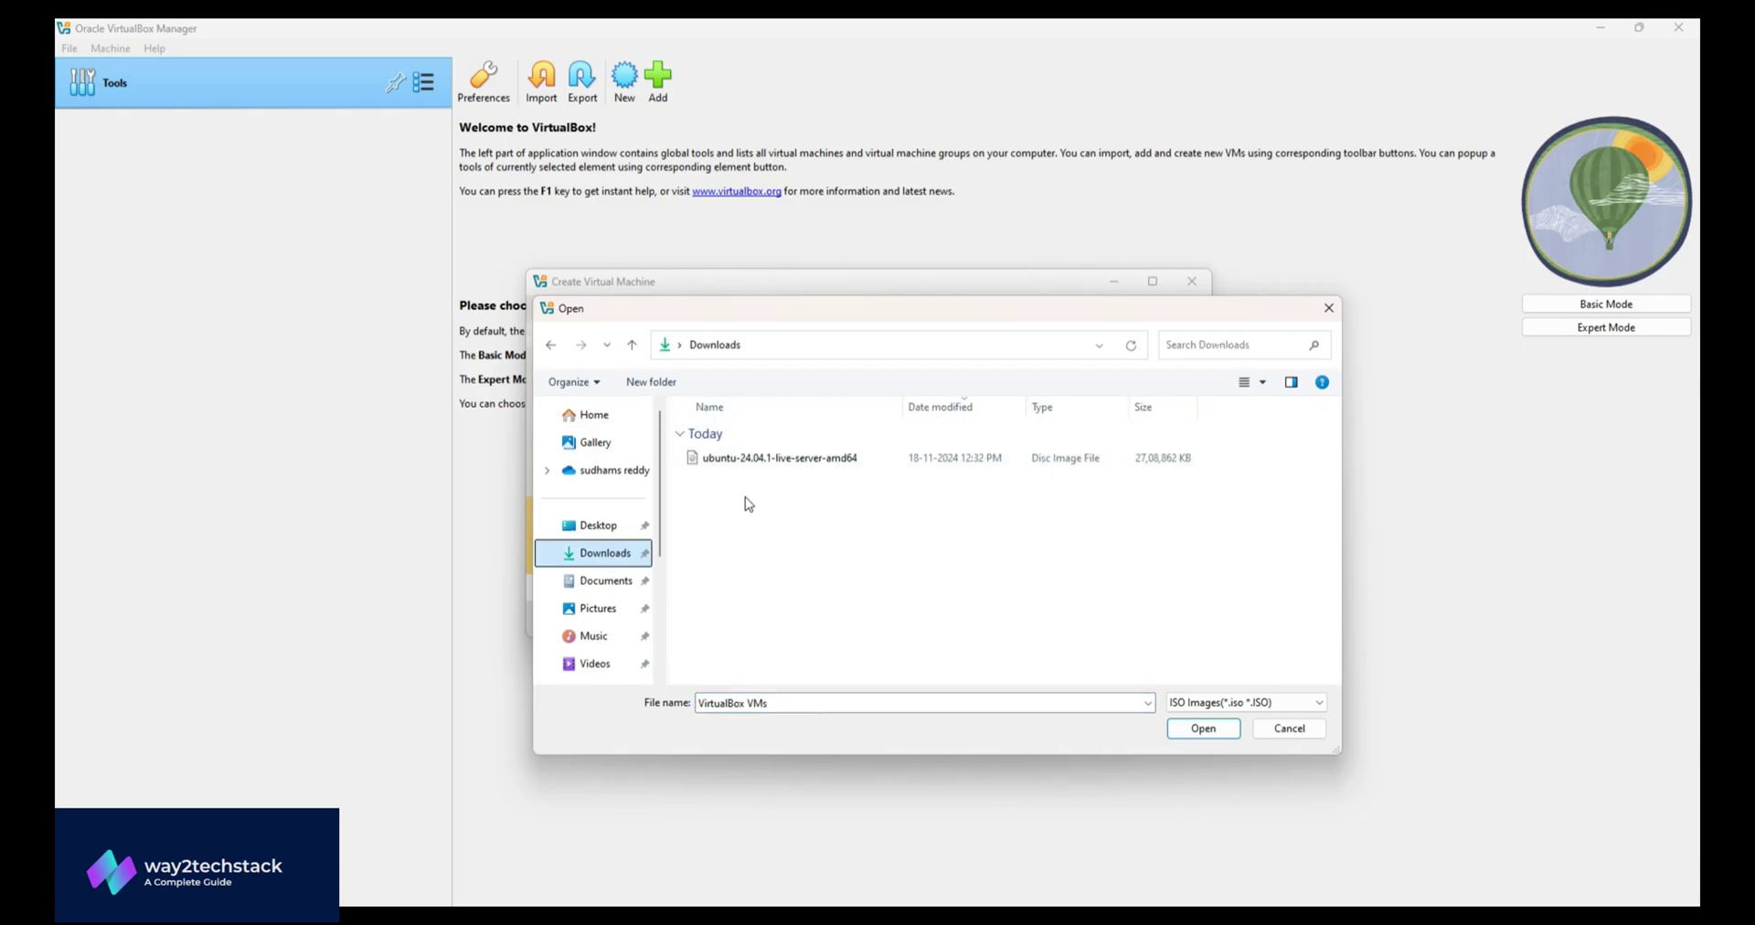
left_click(896, 458)
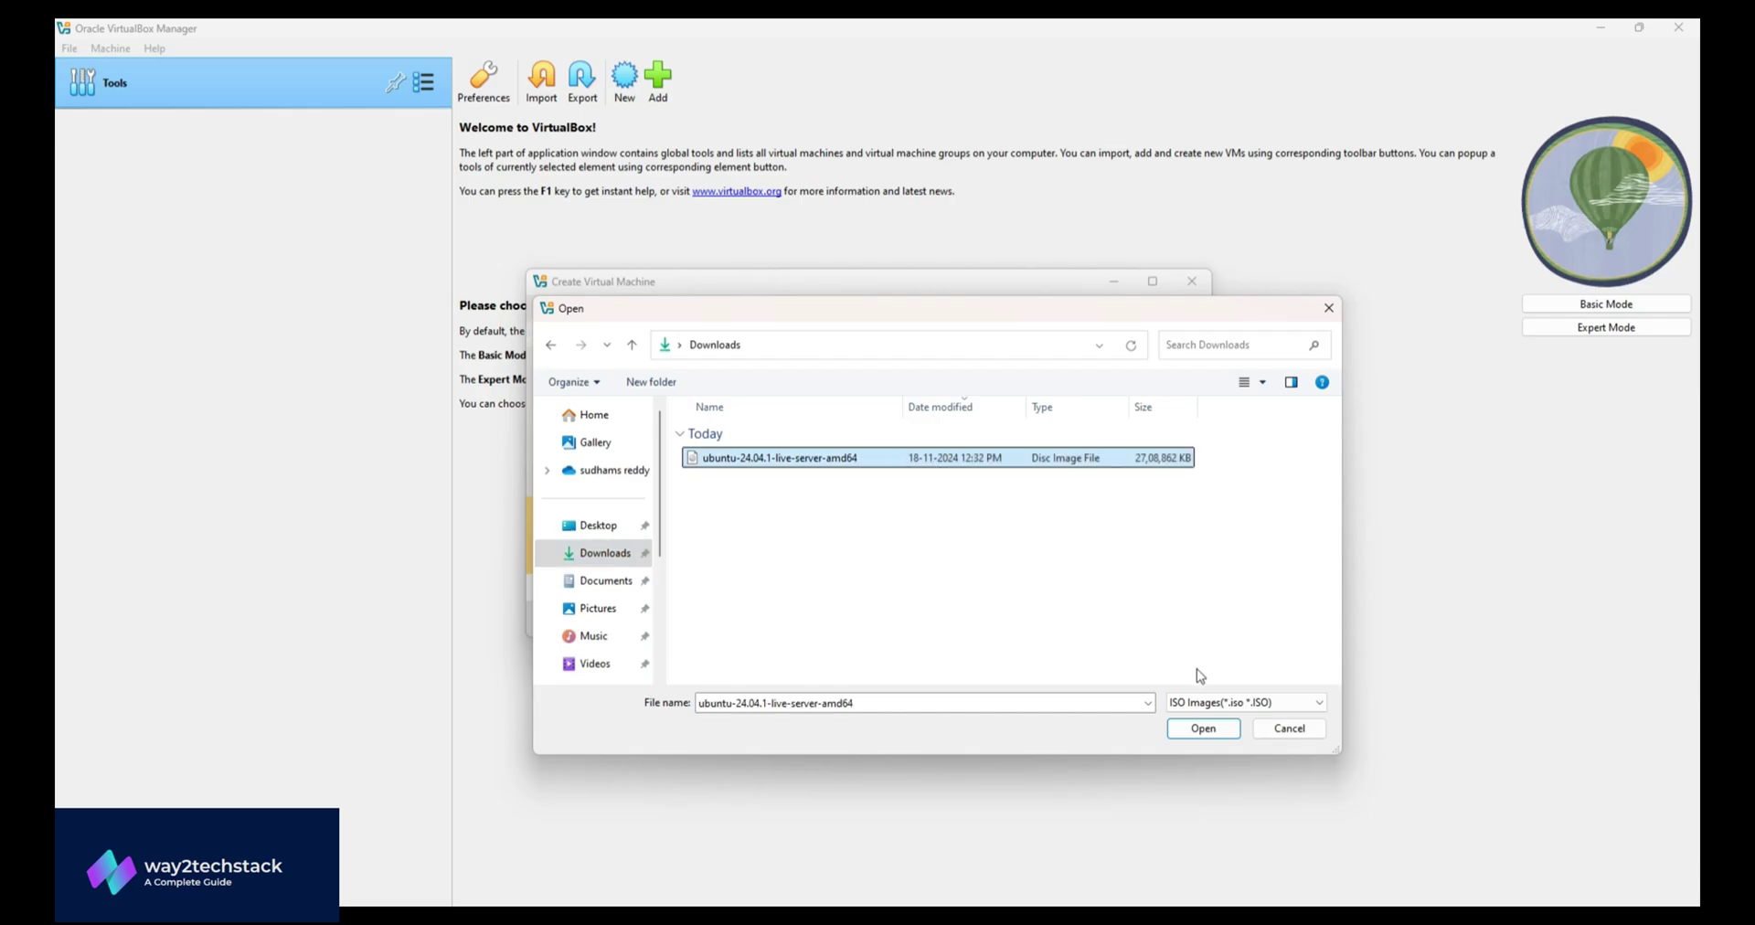
left_click(1204, 731)
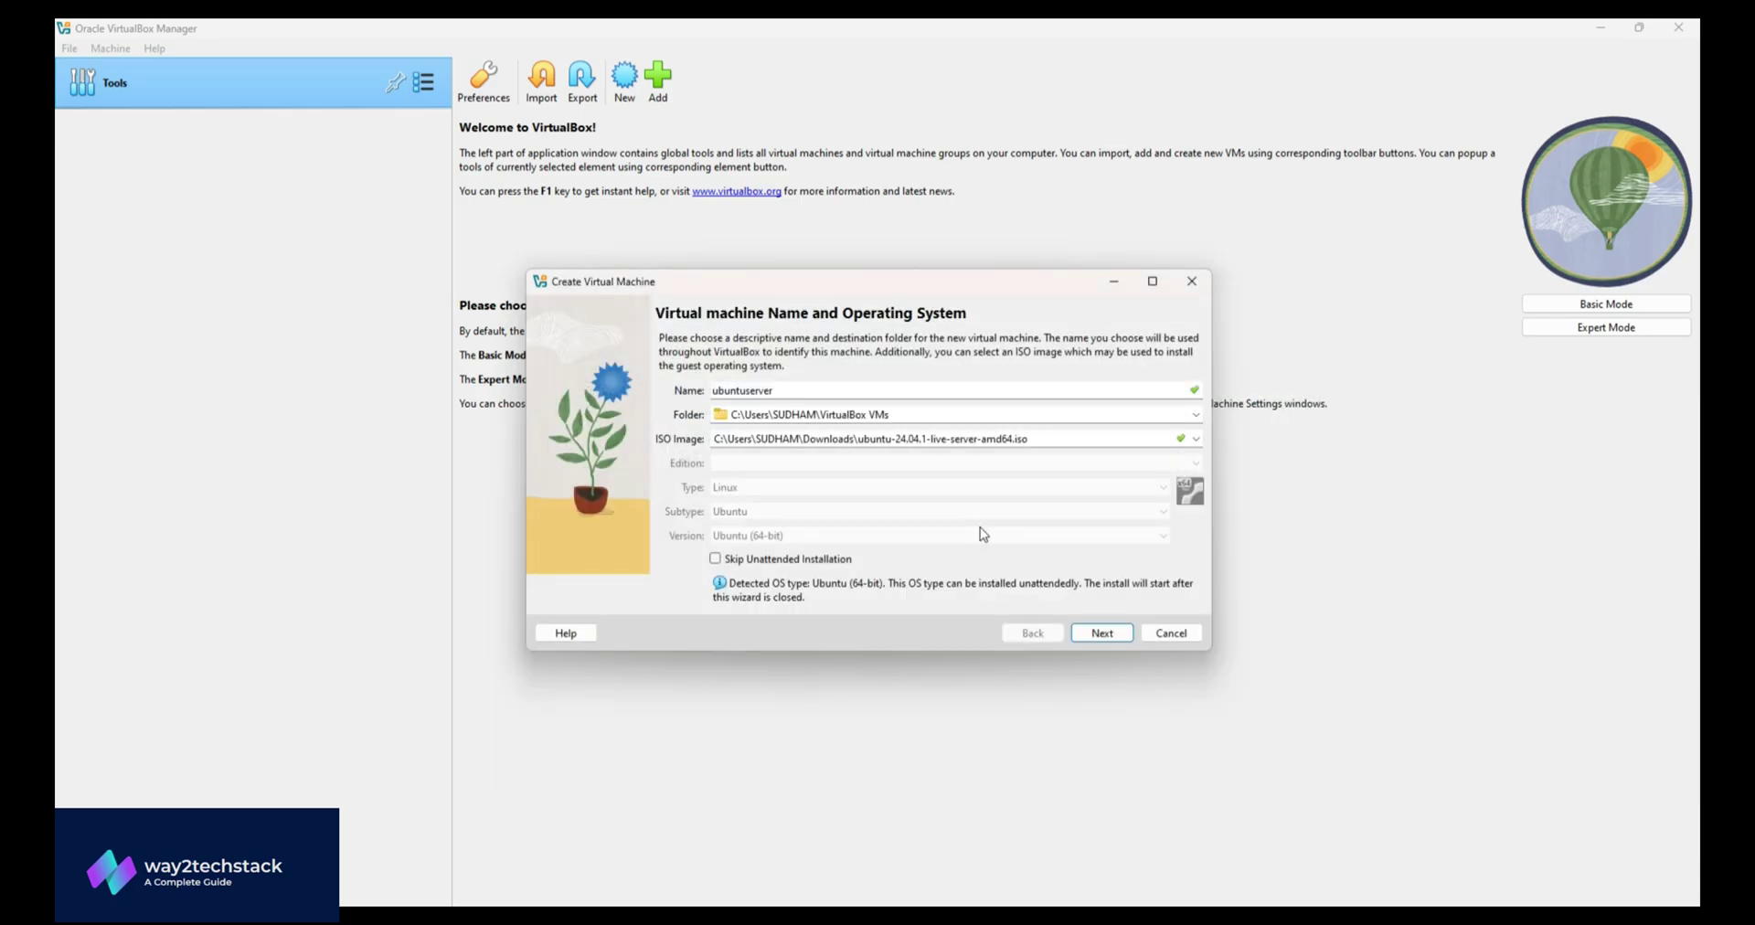
- On the Unattended Guest OS Install Setup page, reveal the passwords as plain text
left_click(1102, 632)
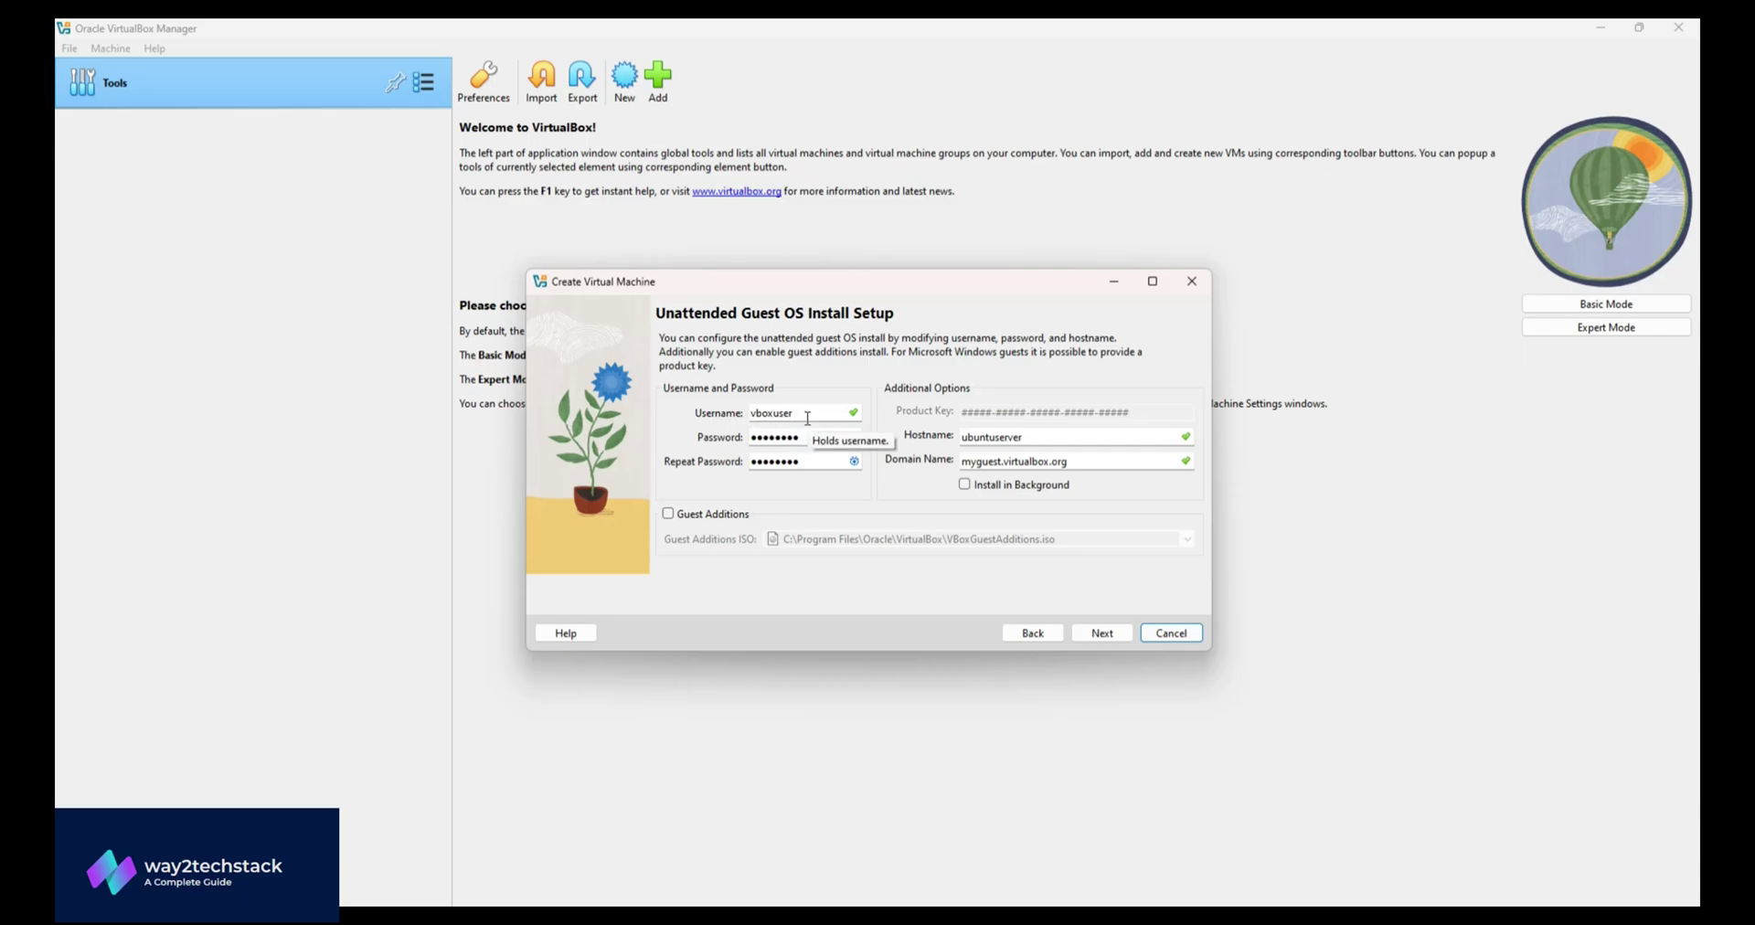
double_click(759, 437)
type("a")
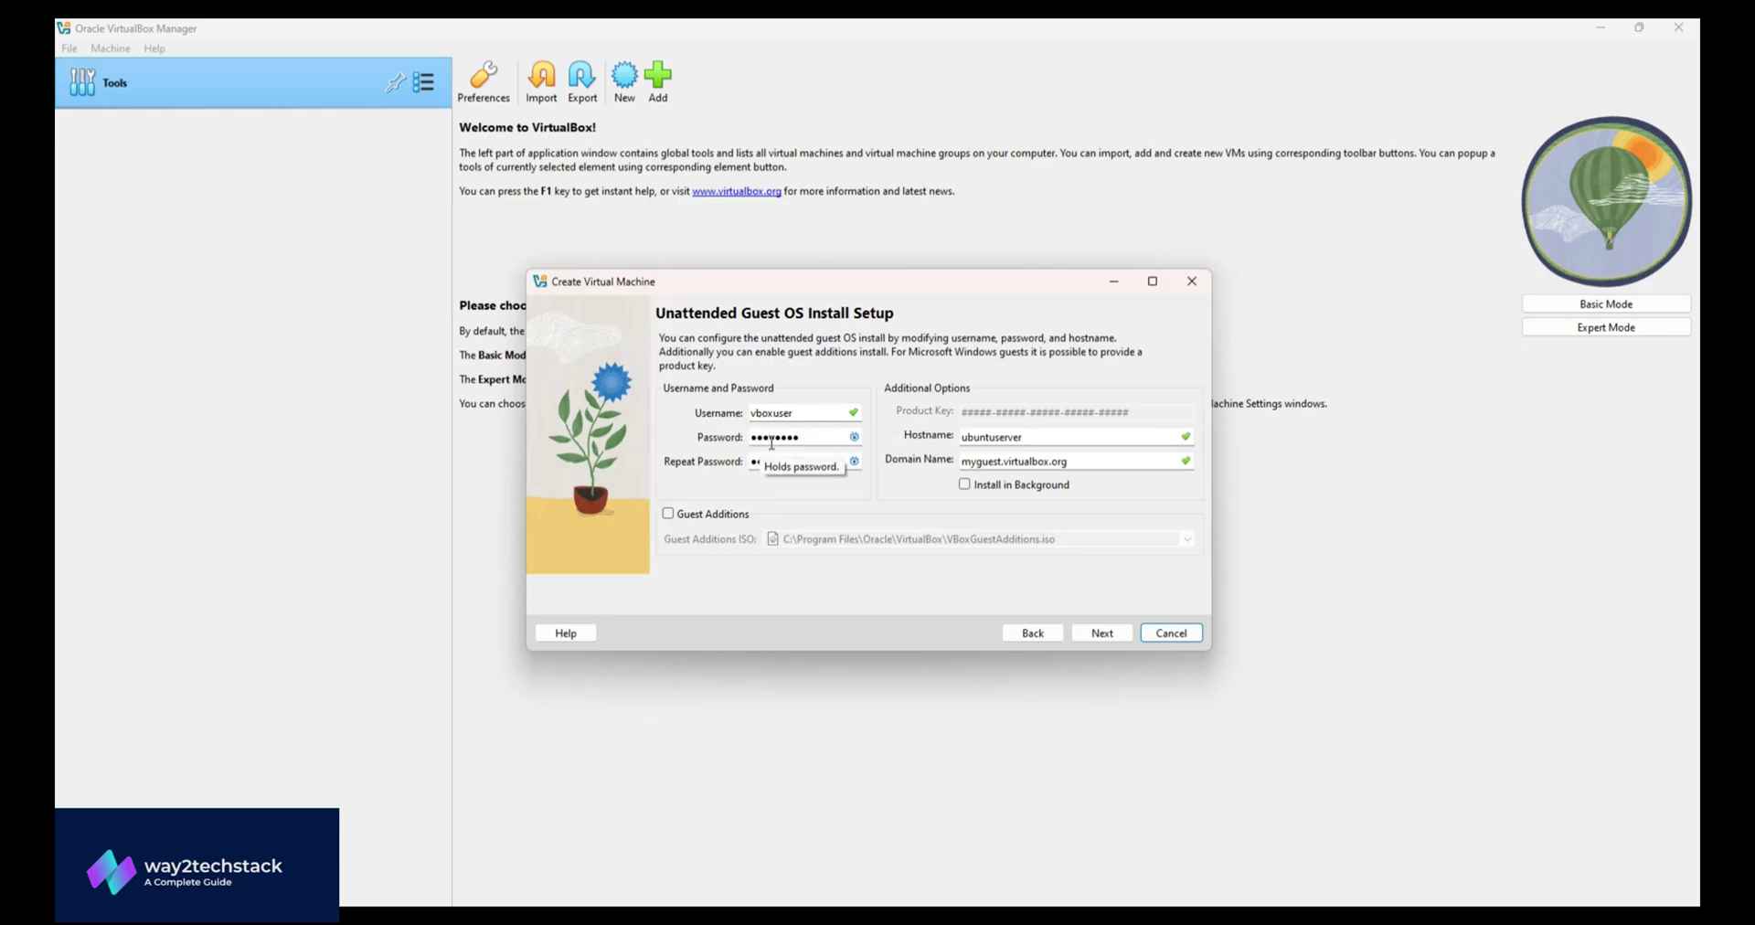
left_click(854, 437)
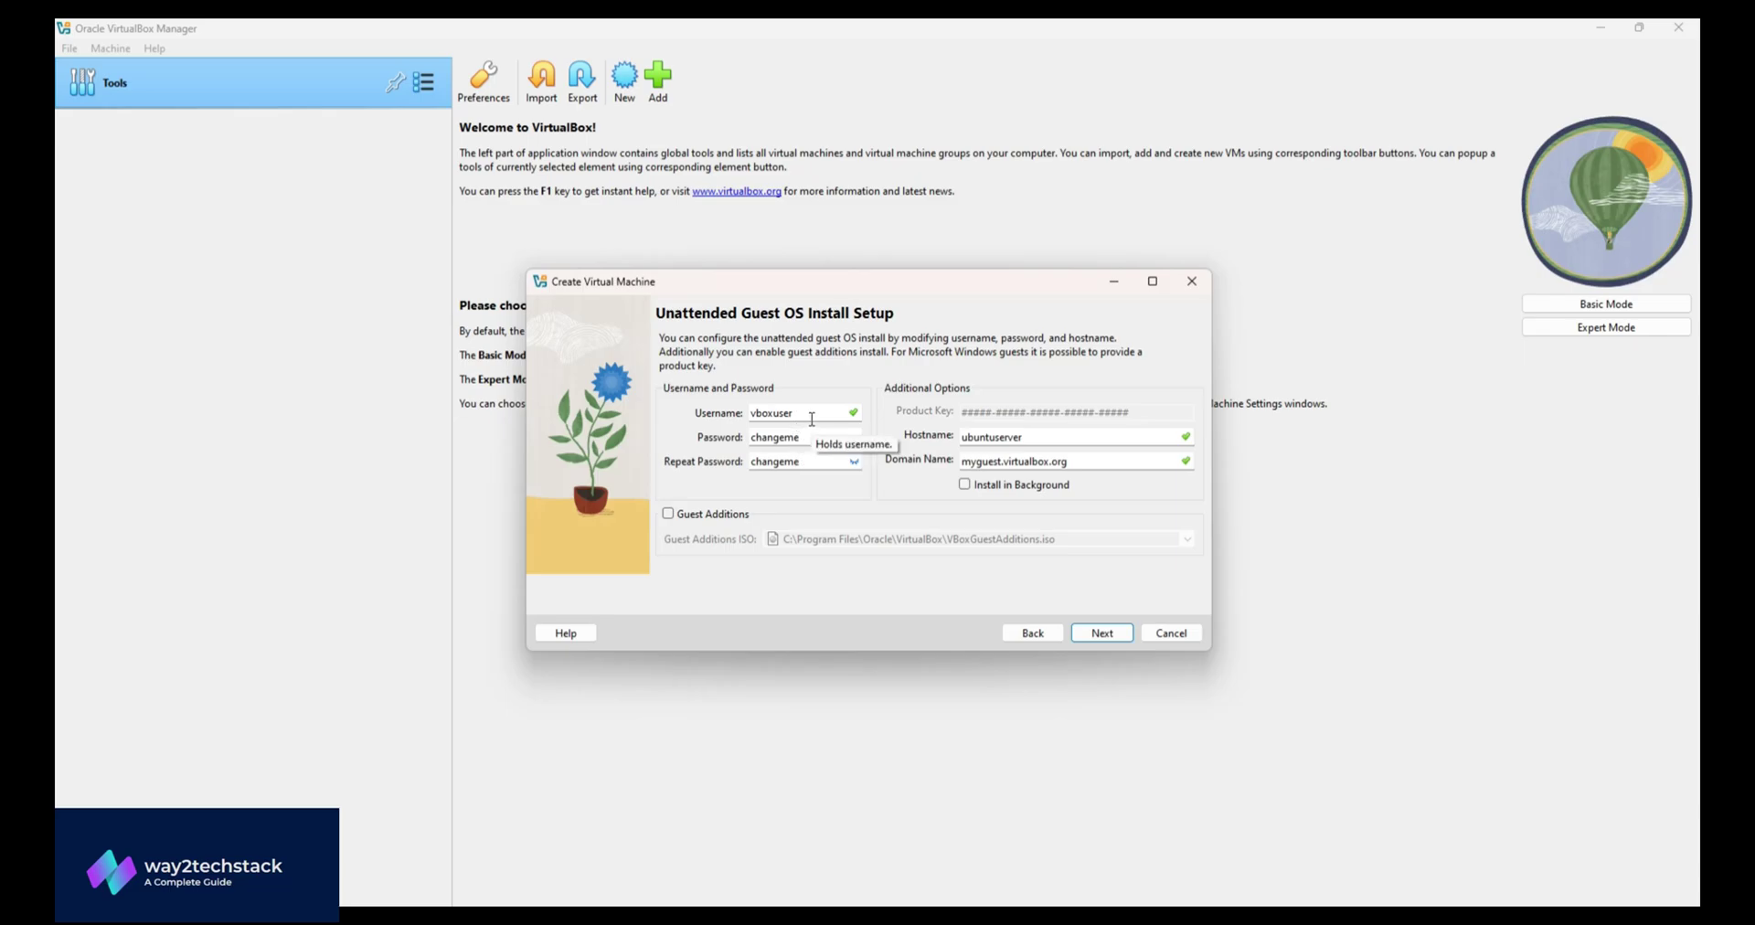
- Replace the default username with a test user and enter test123 in both password fields
double_click(772, 413)
key("BackSpace")
type("test")
key("Tab")
key("BackSpace")
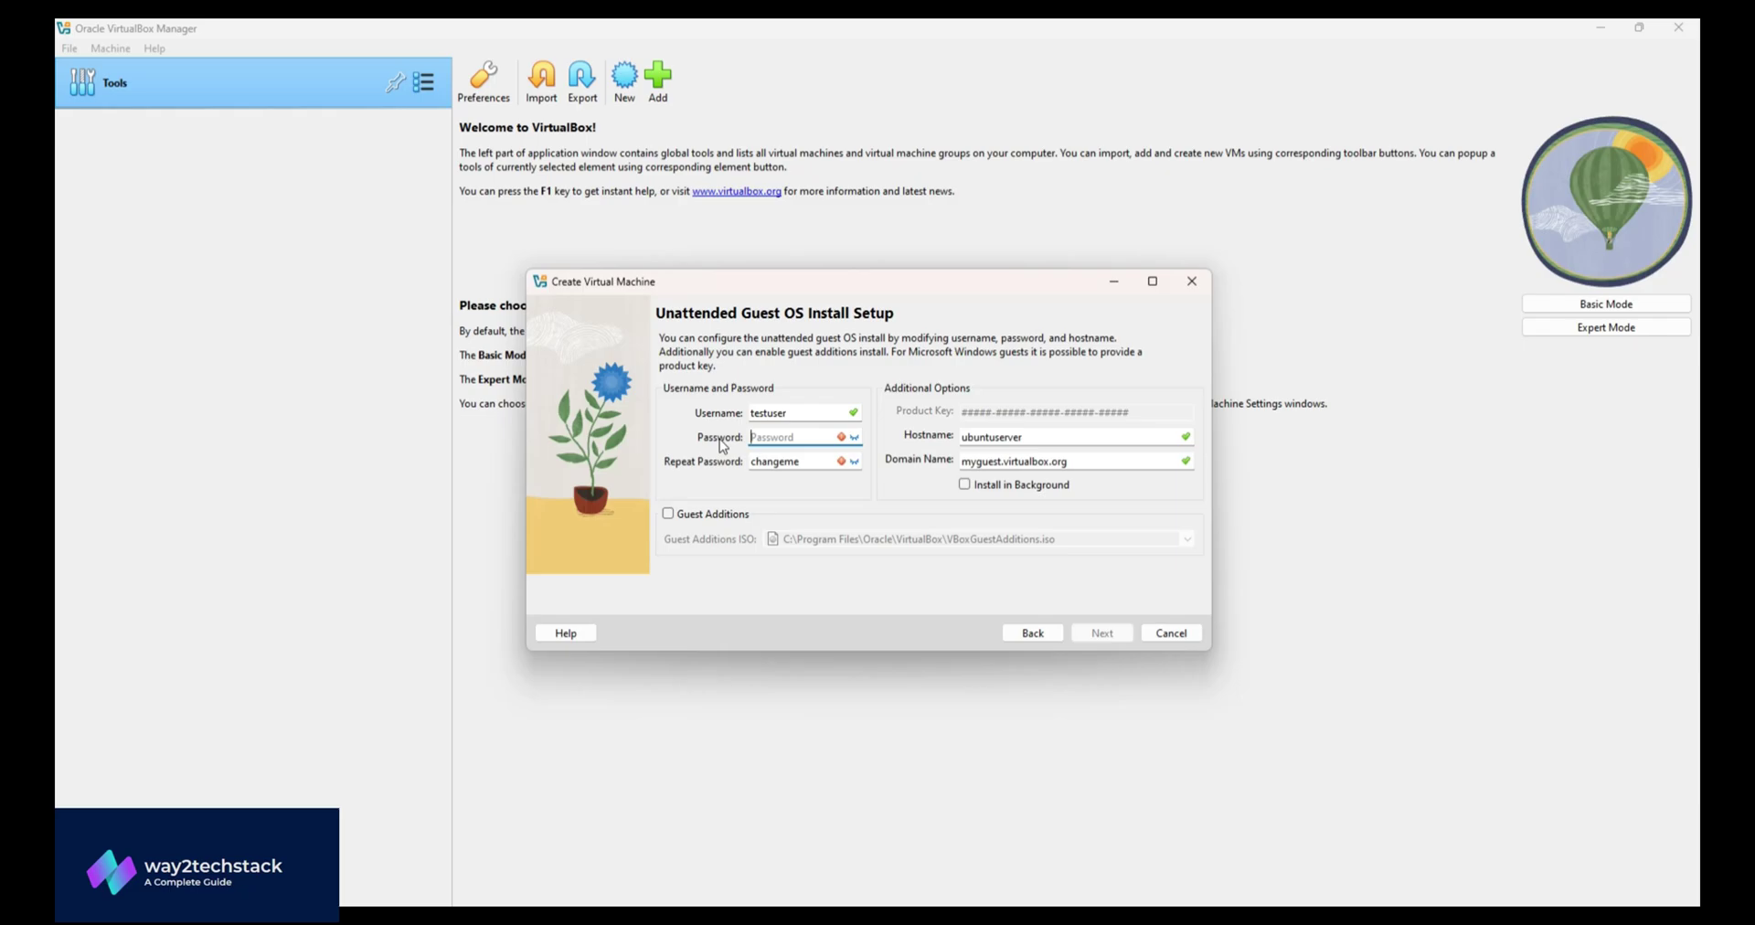
type("test123")
key("Tab")
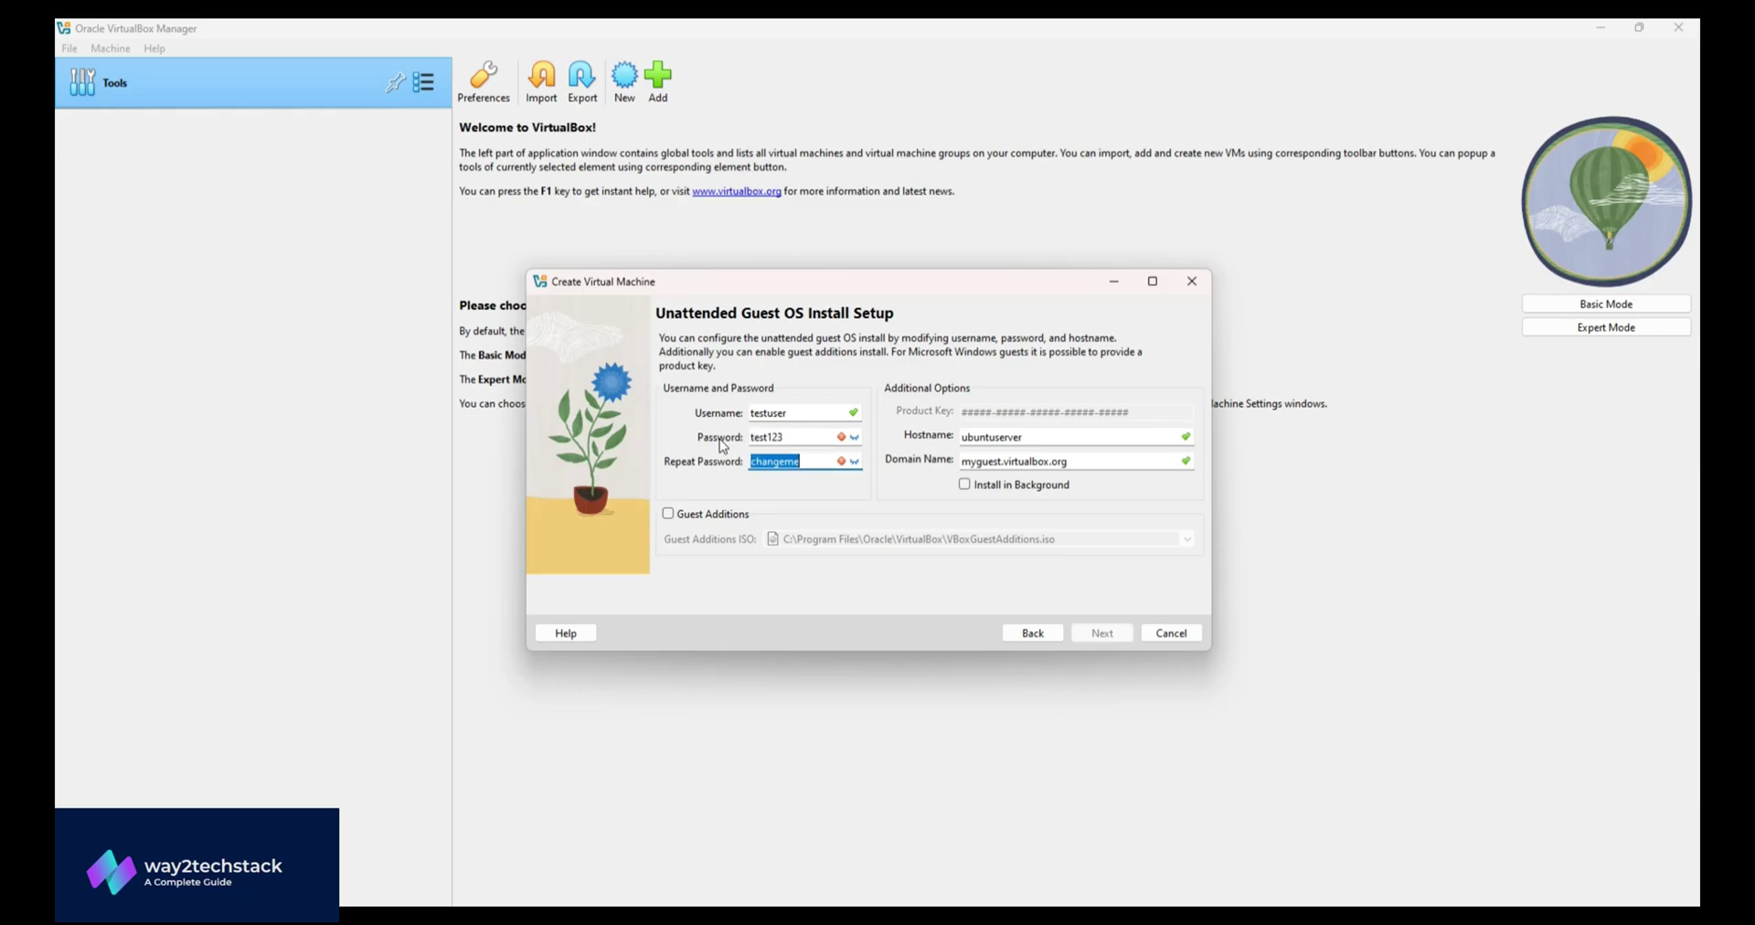
key("BackSpace")
type("test123")
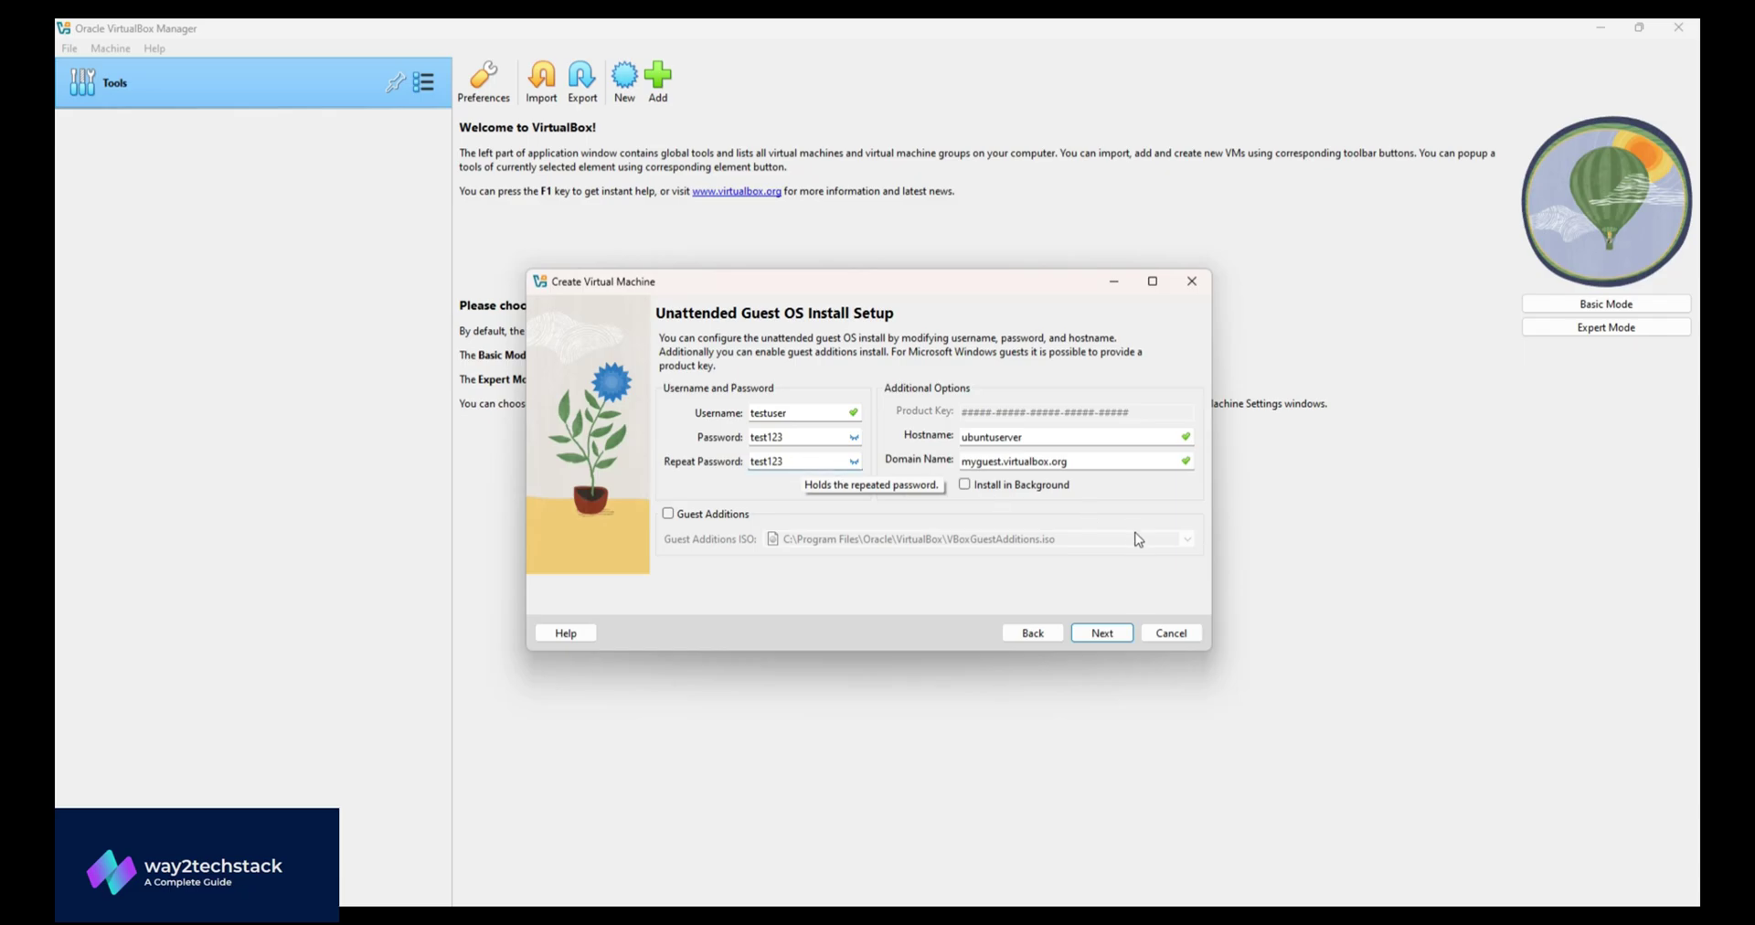
- Give the VM 4096 MB base memory and 2 processors
left_click(1109, 631)
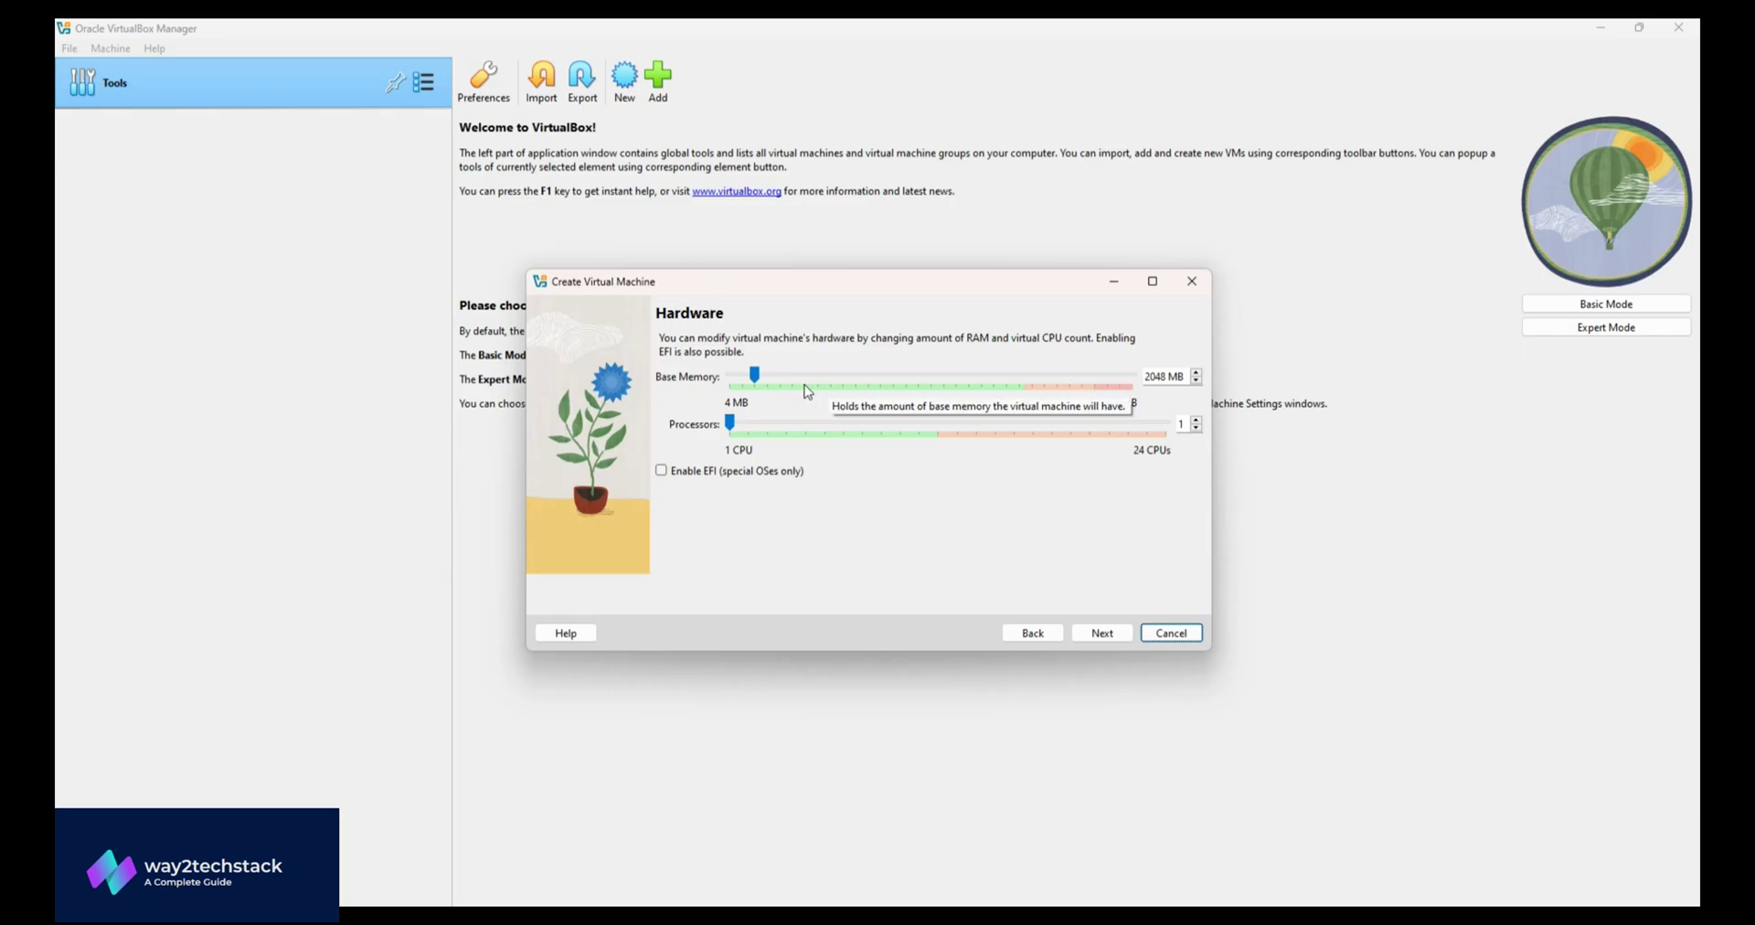
mouse_move(755, 375)
left_mouse_down()
mouse_move(799, 377)
mouse_move(782, 372)
left_mouse_up()
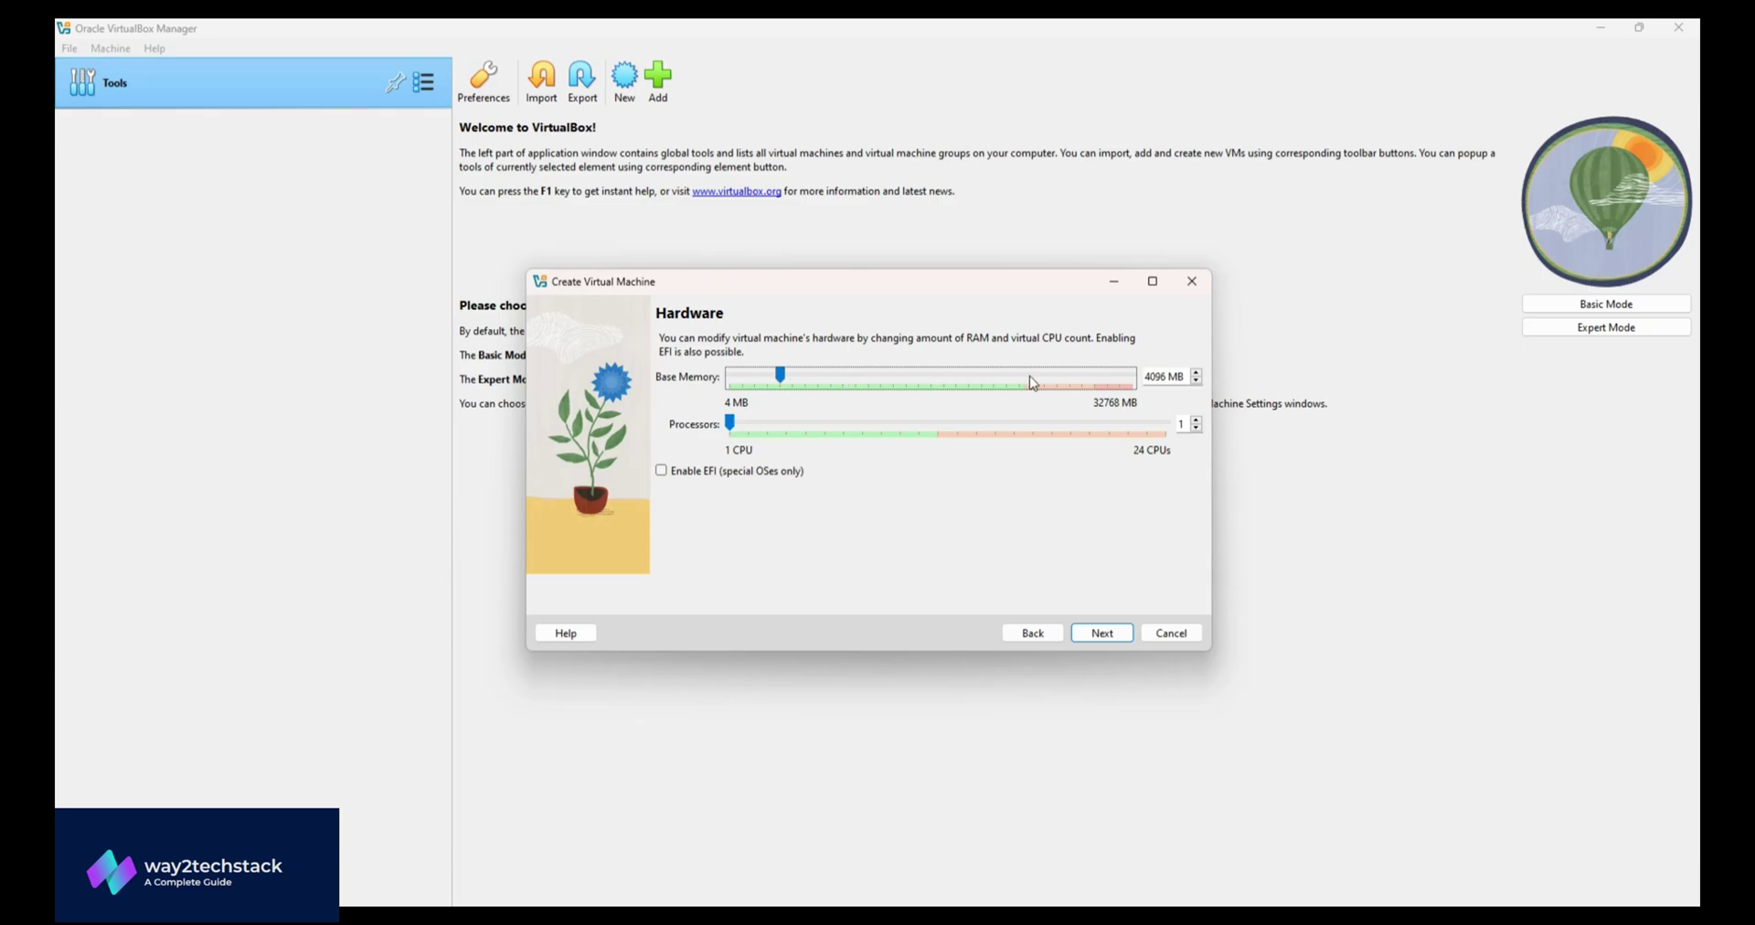
left_click(736, 422)
left_click_drag(730, 423, 749, 424)
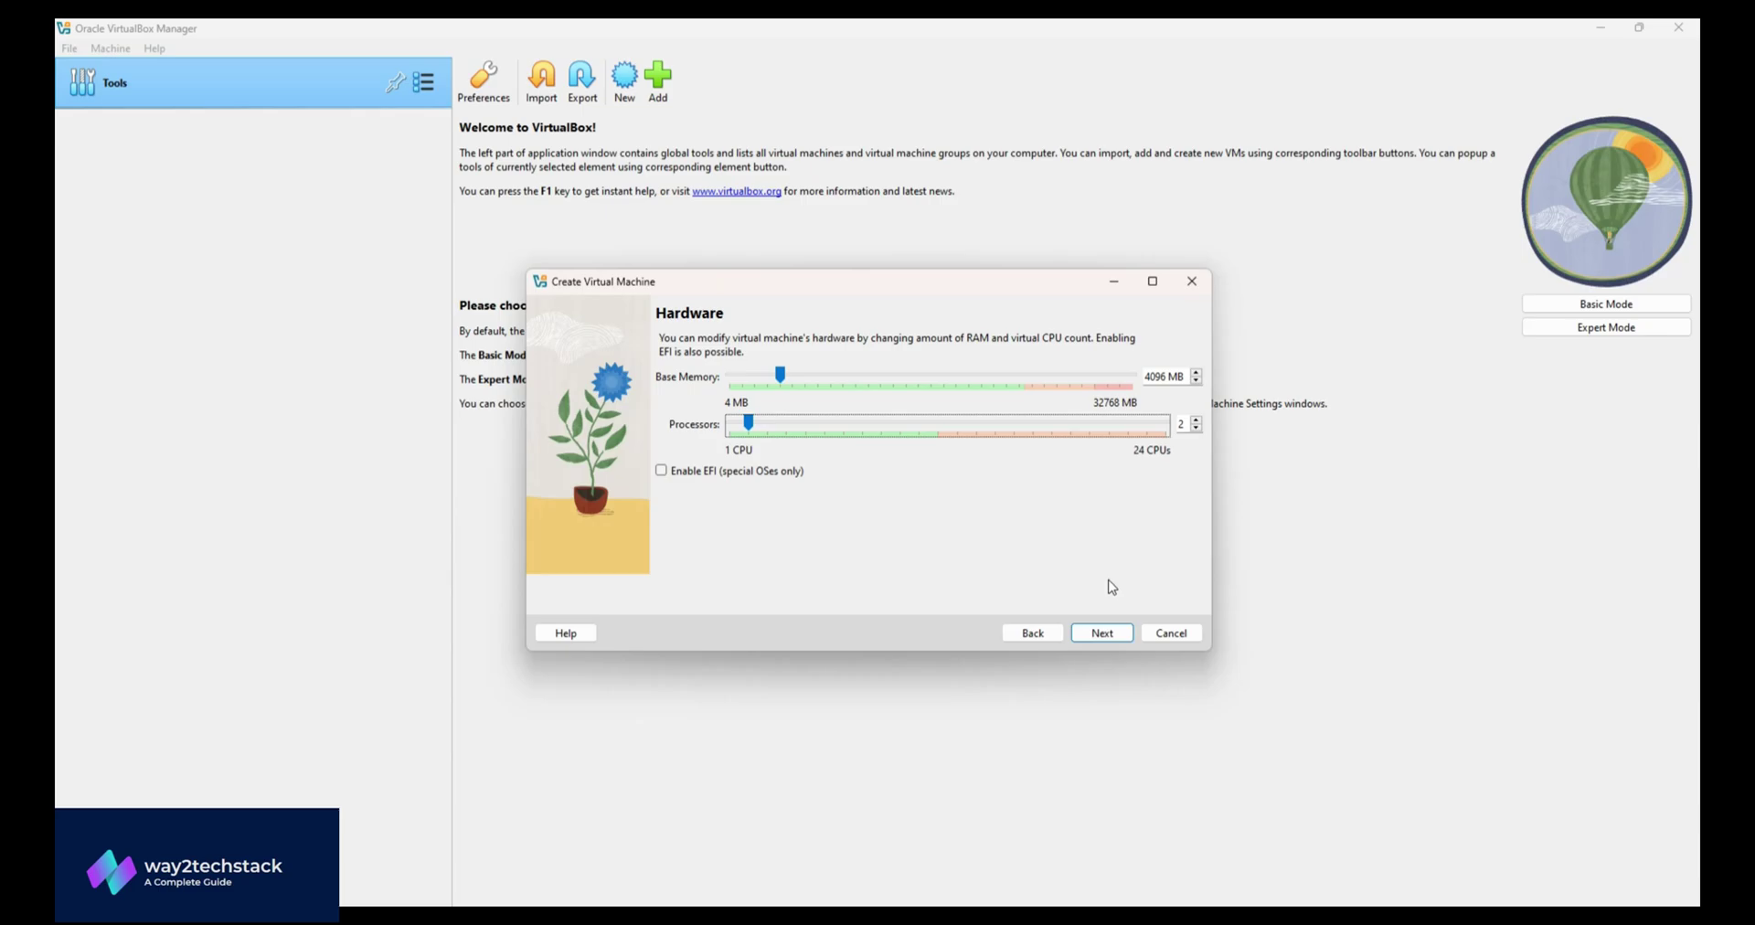
left_click(1106, 634)
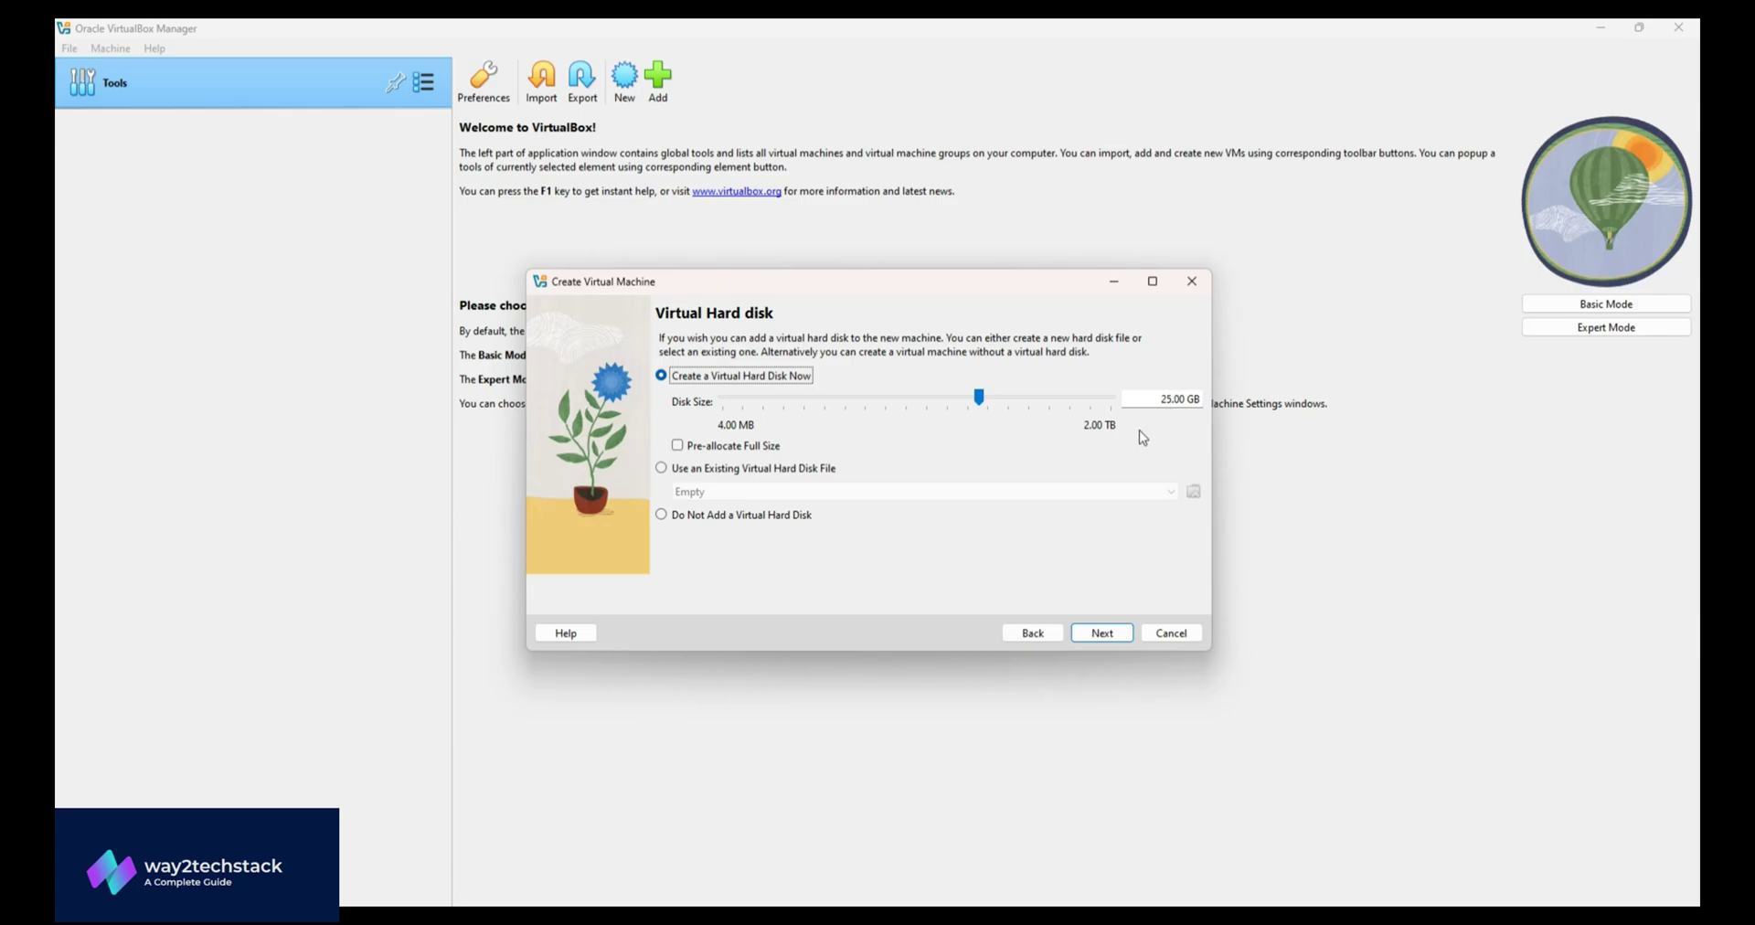
- Keep the new 25.00 GB disk, review the summary and finish creating ubuntuserver
left_click(1119, 633)
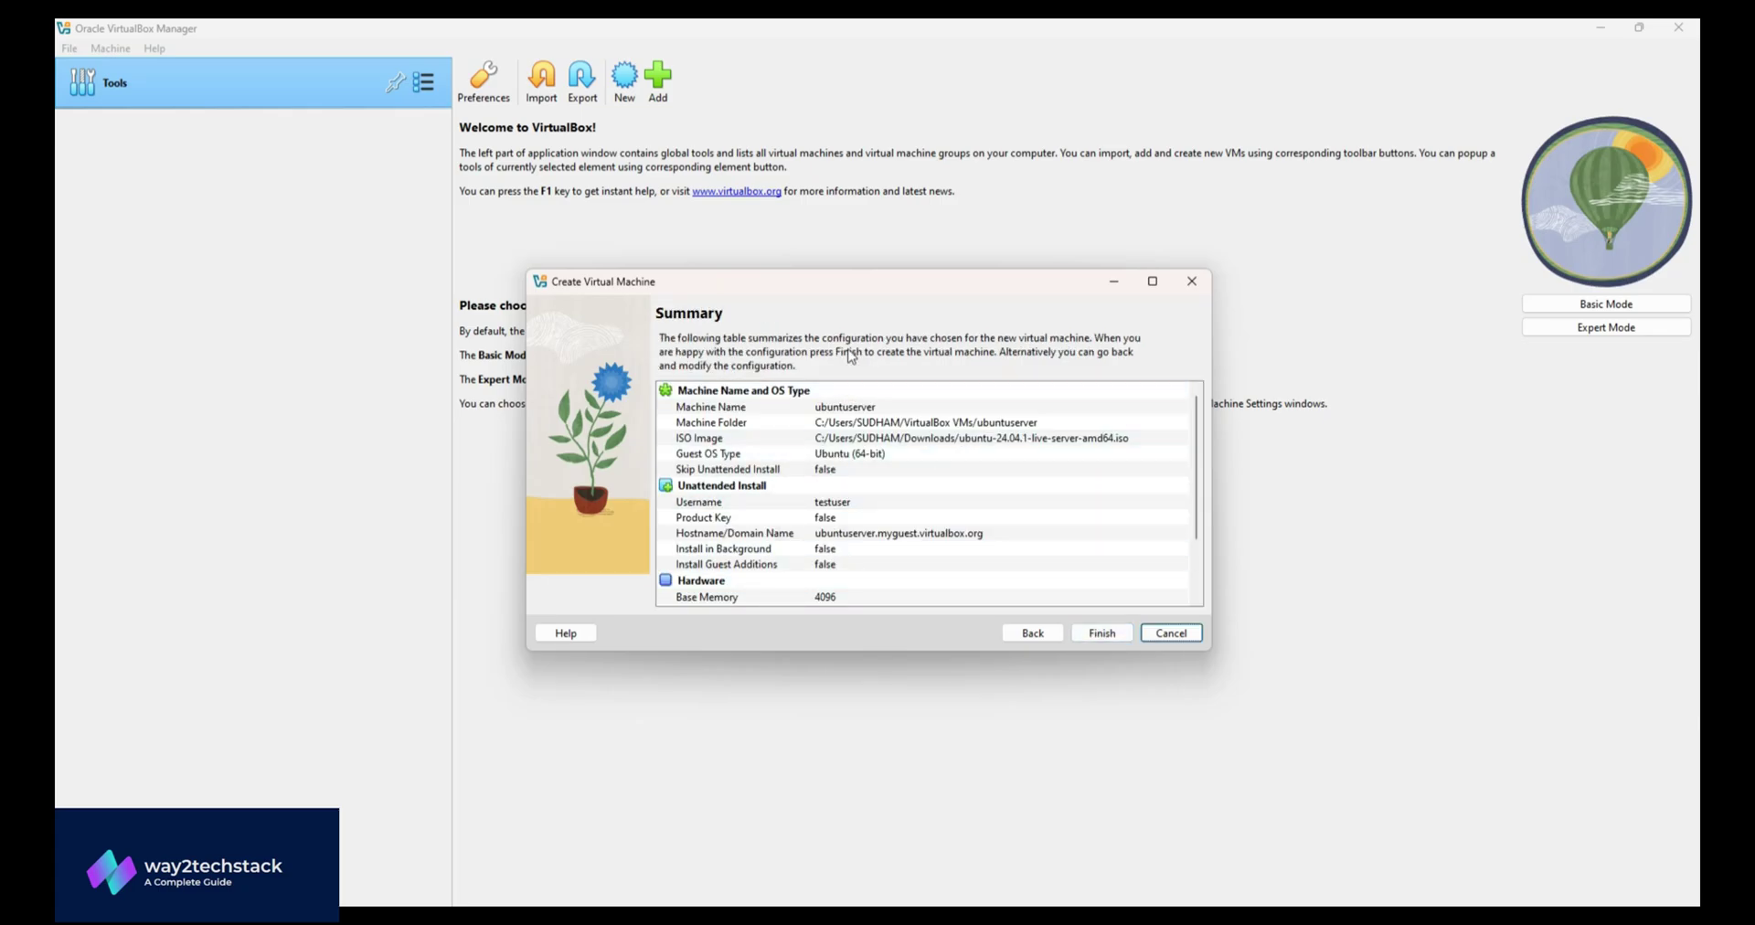
scroll(929, 421, "down", 2)
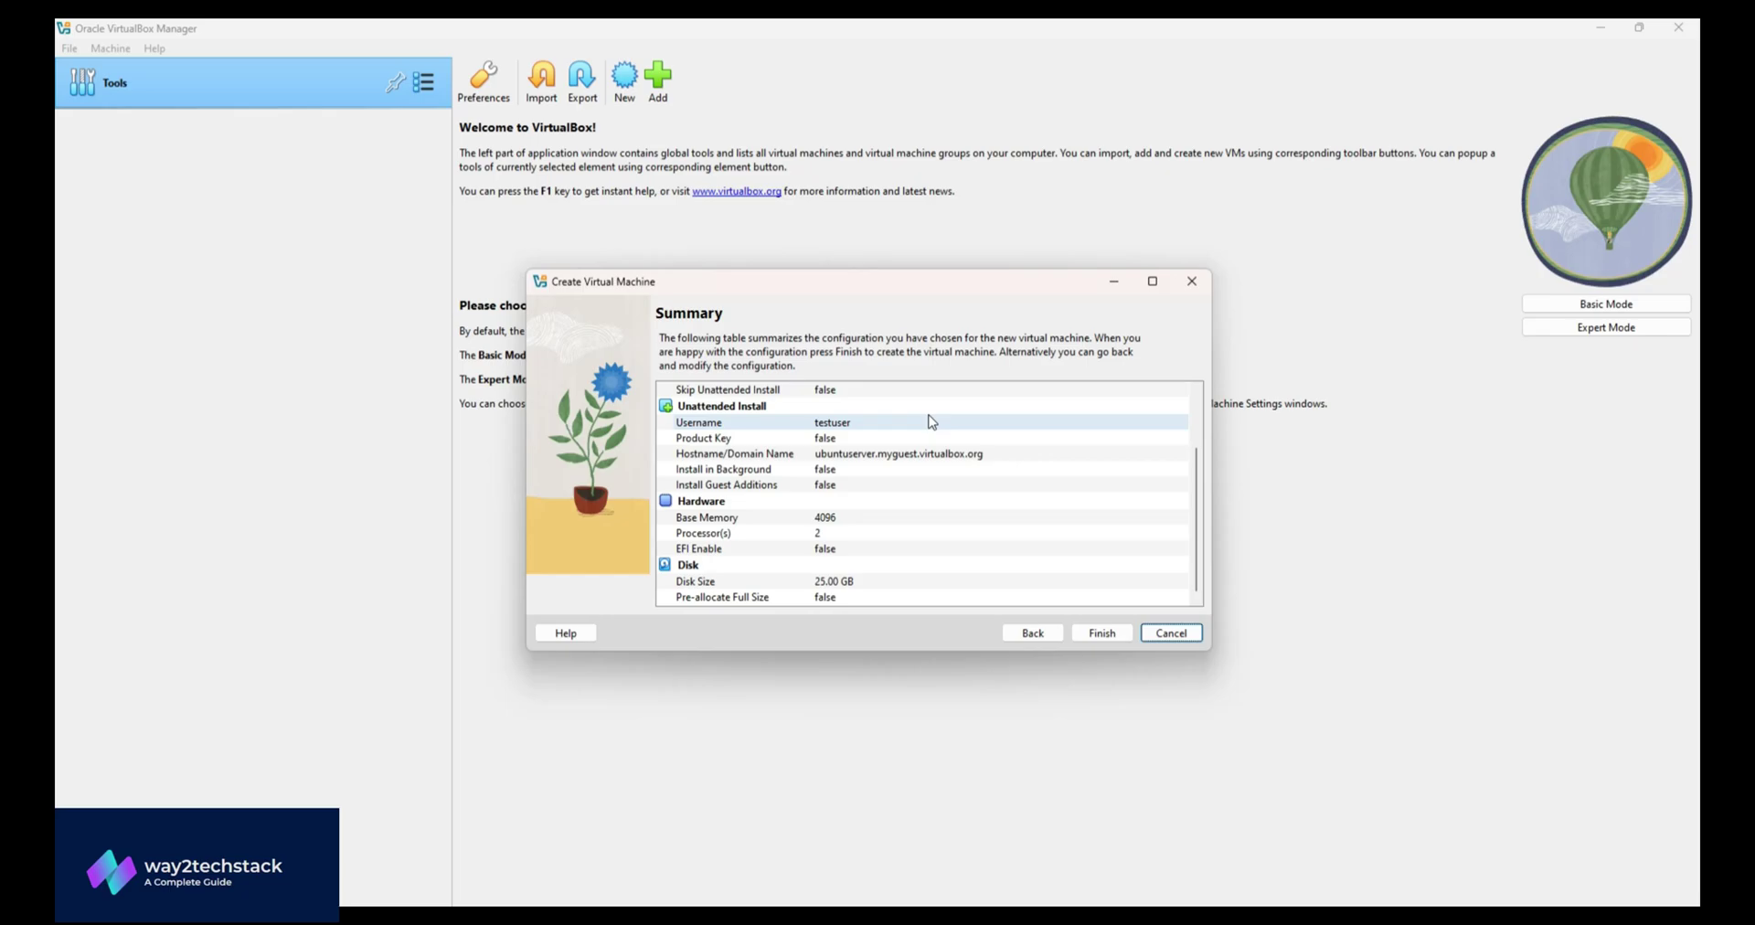
left_click(1103, 634)
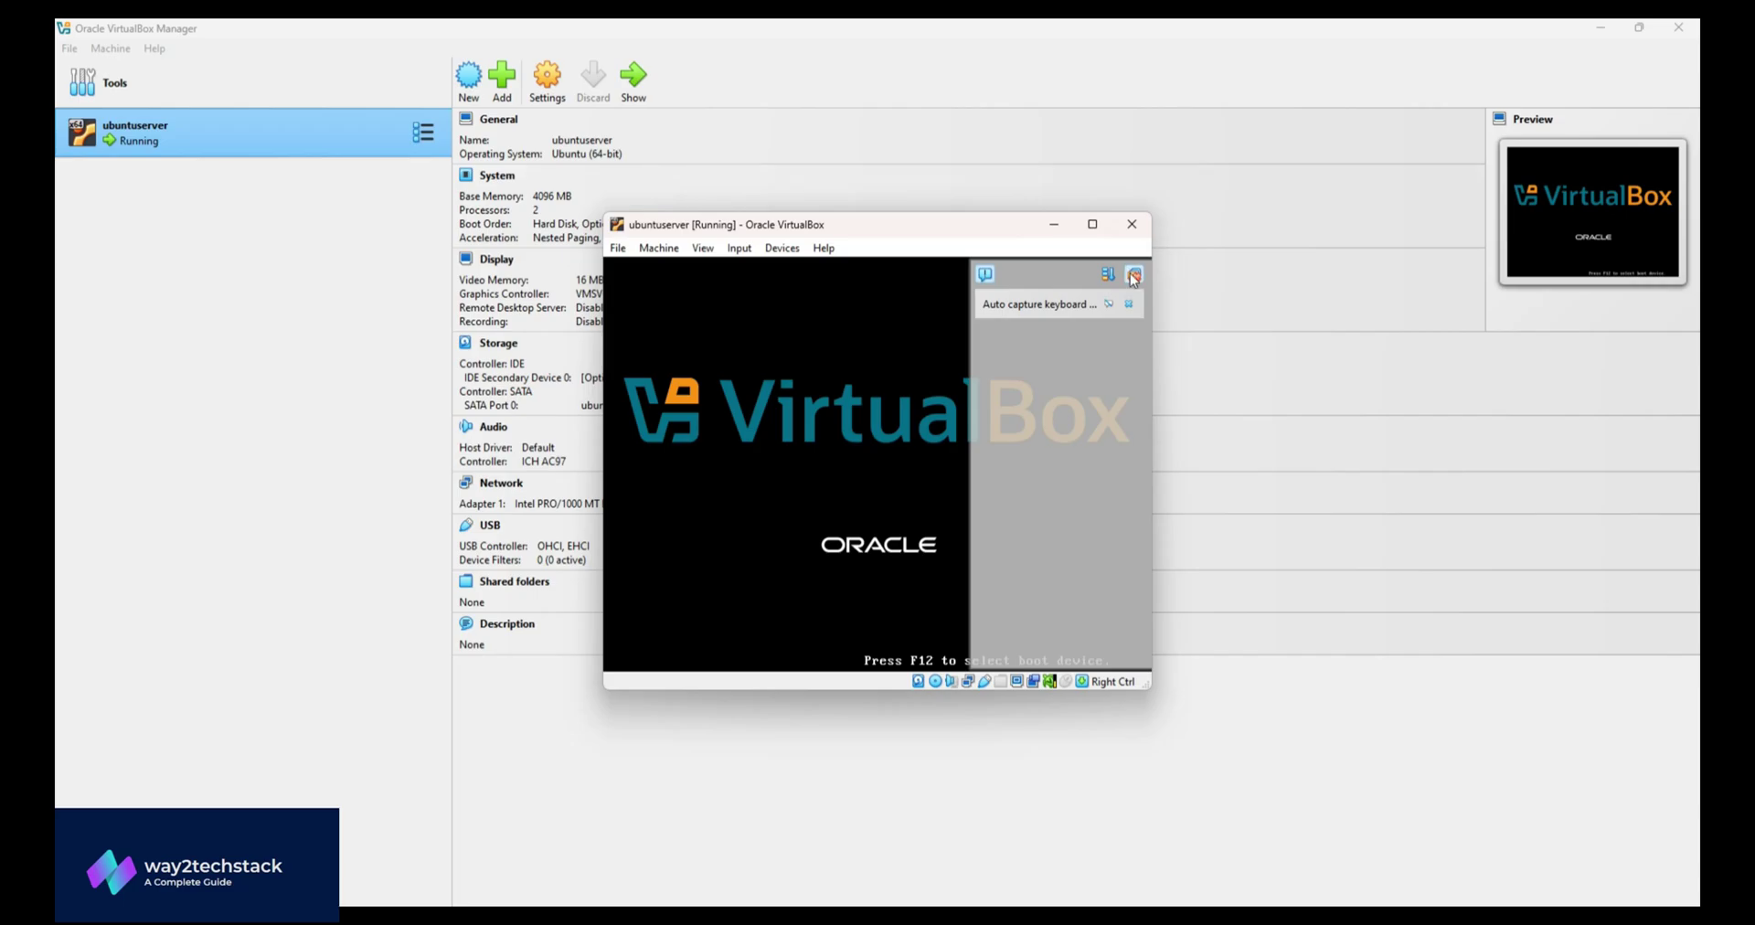
- Close the notifications and switch the ubuntuserver window to Scaled Mode
left_click(1133, 273)
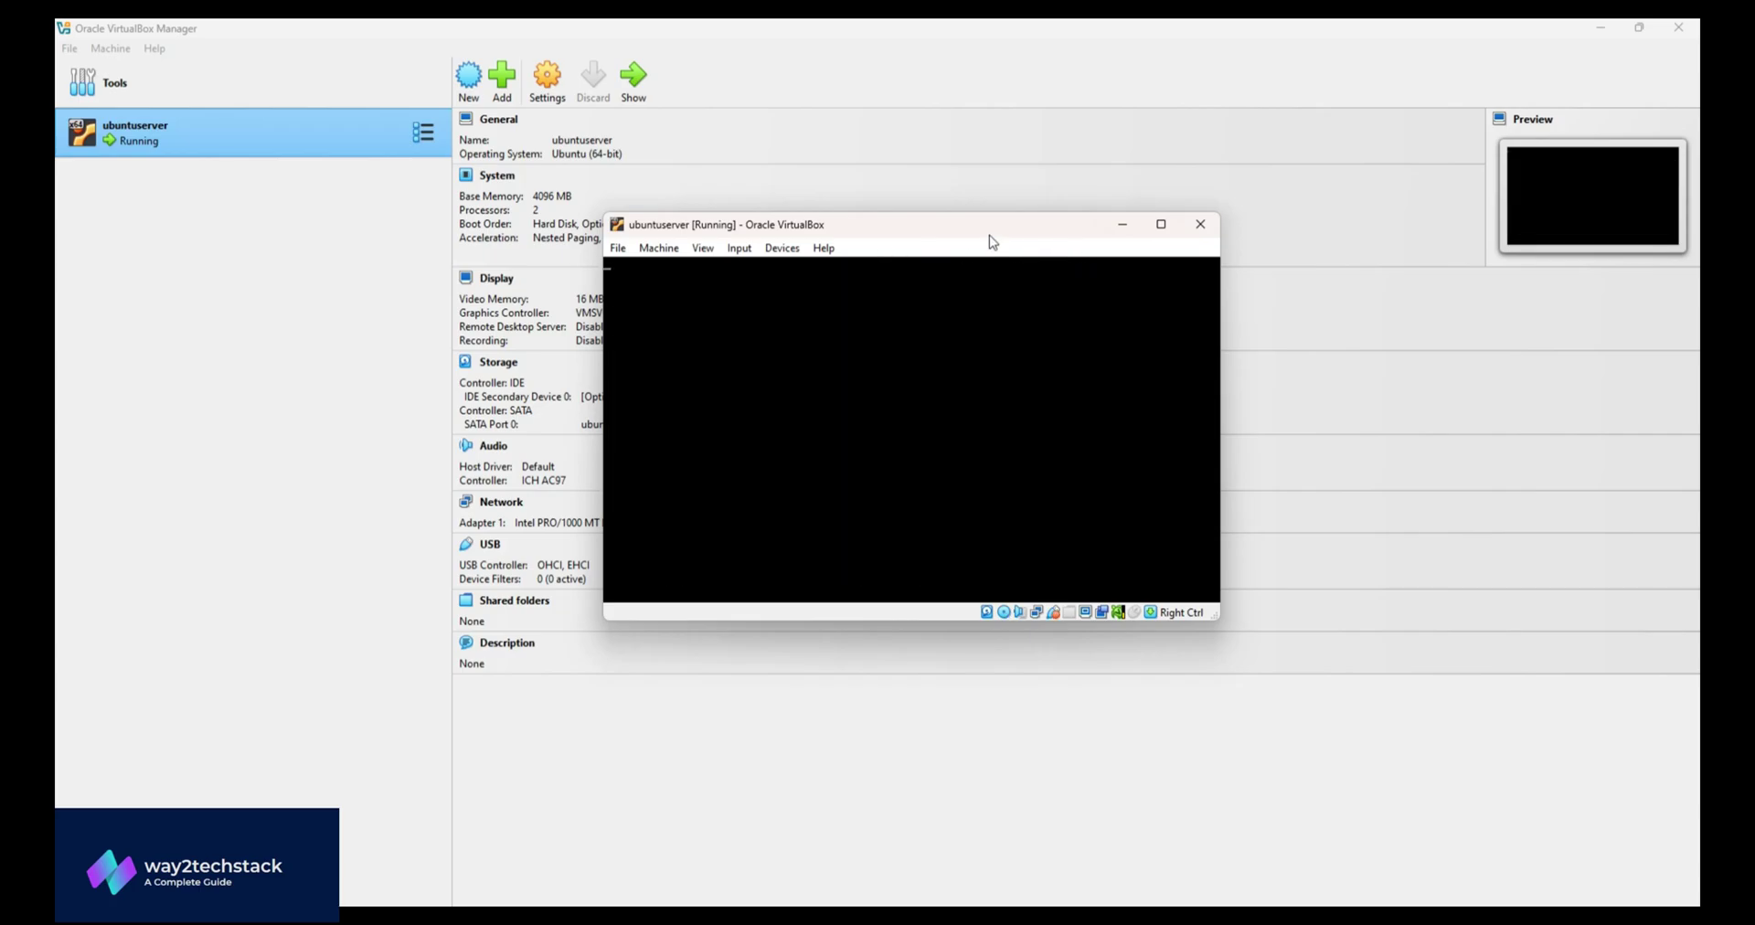
left_click(703, 248)
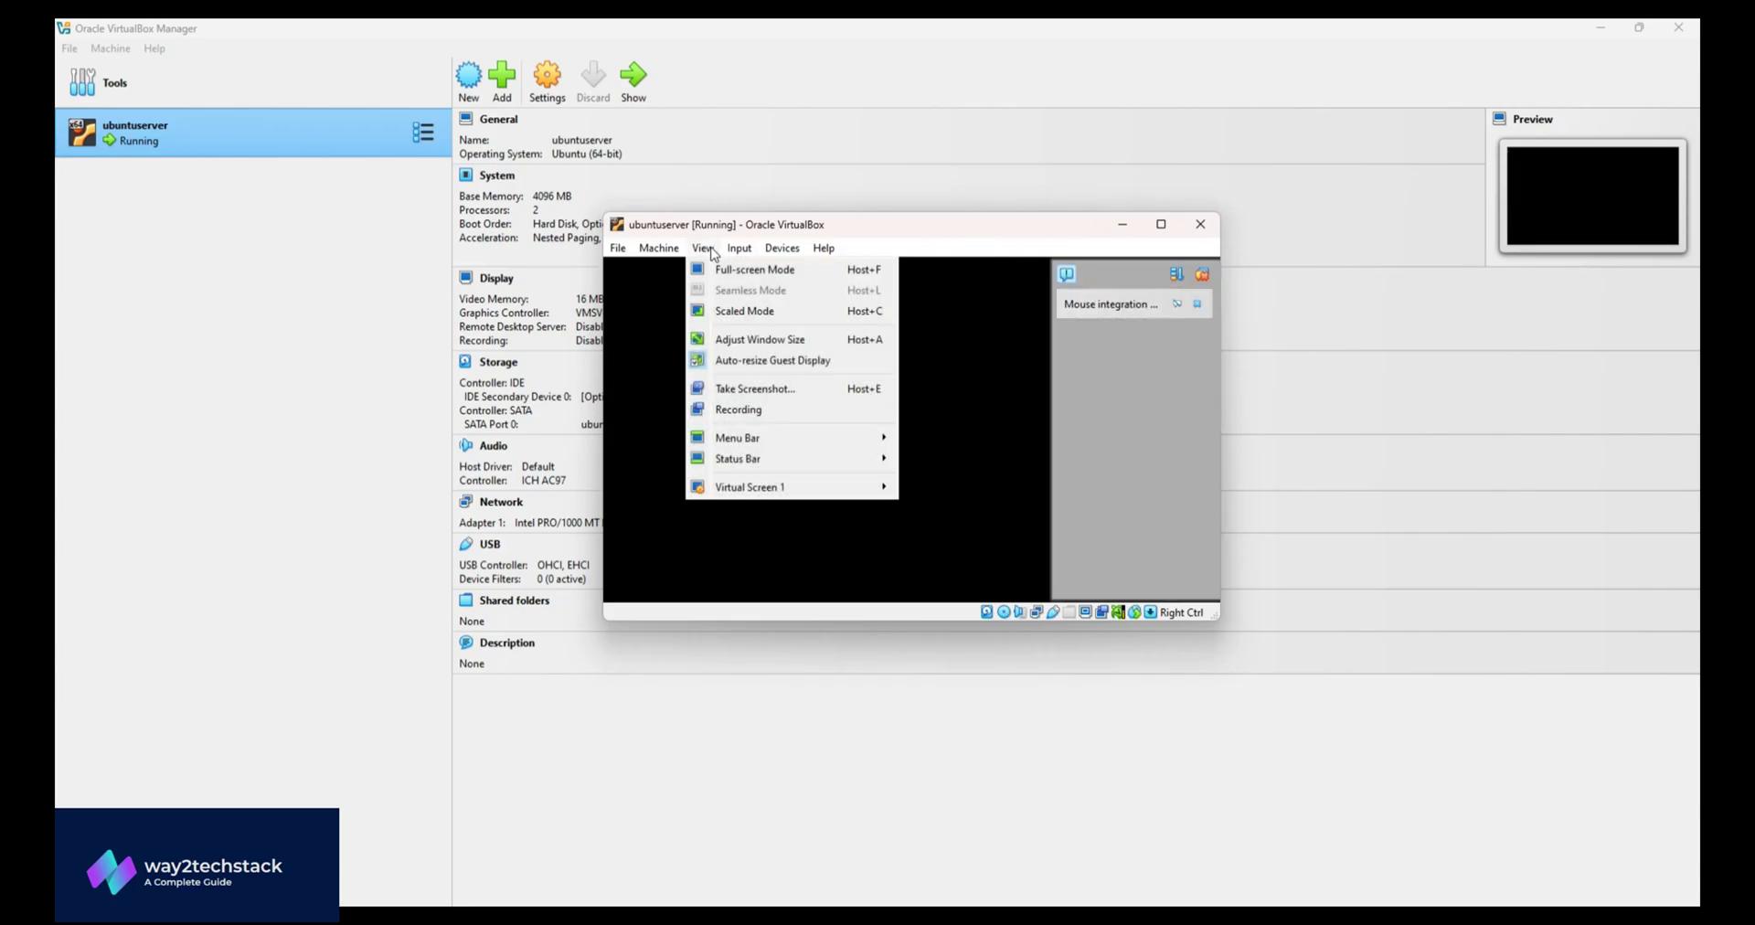
mouse_move(740, 248)
left_click(747, 298)
left_click(703, 248)
left_click(713, 307)
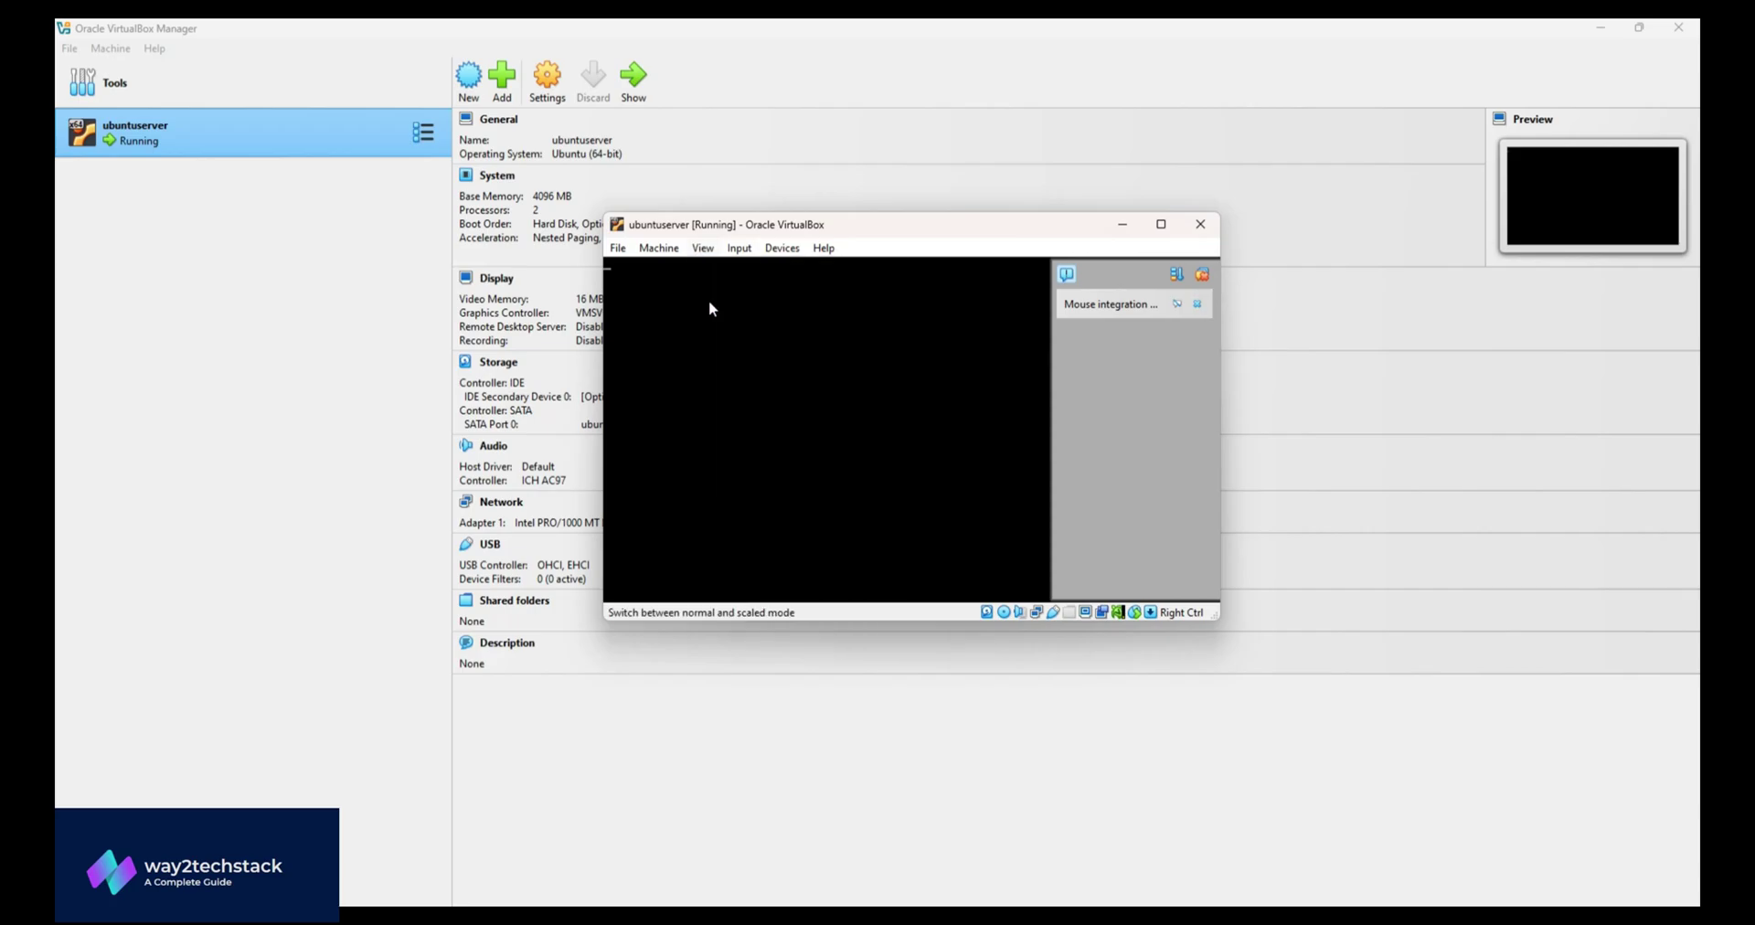
left_click(873, 504)
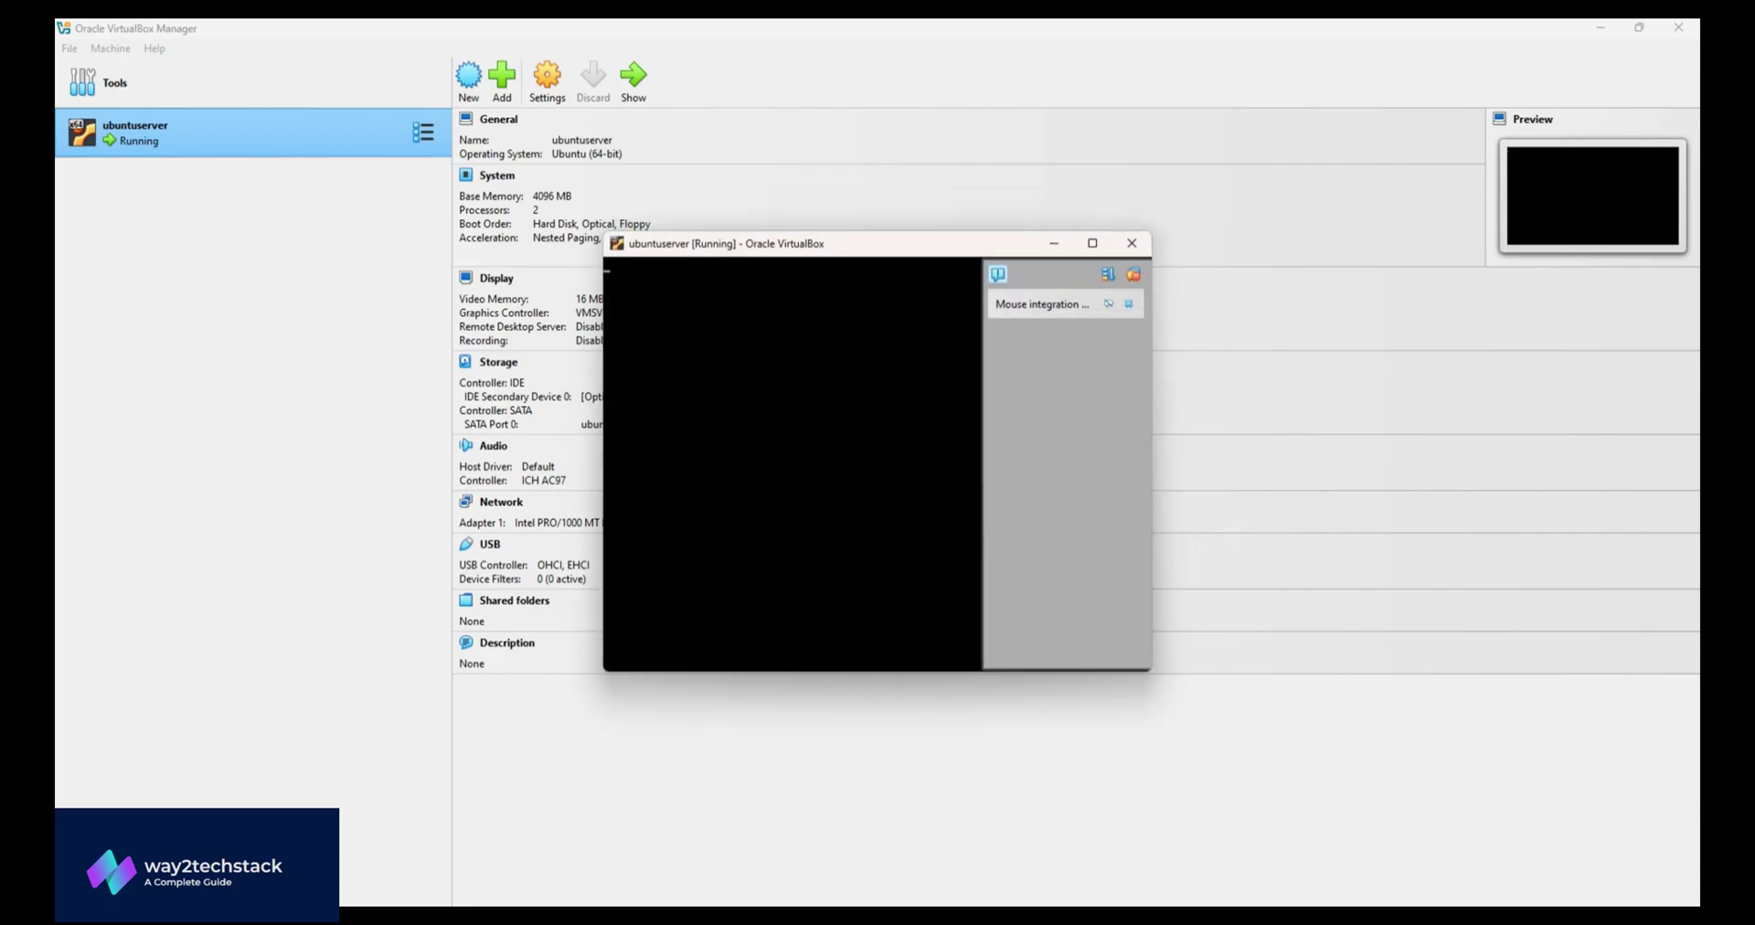
- Enlarge the VM window, clear the remaining notifications and reposition it
left_click_drag(968, 230, 978, 125)
left_click_drag(603, 295, 317, 298)
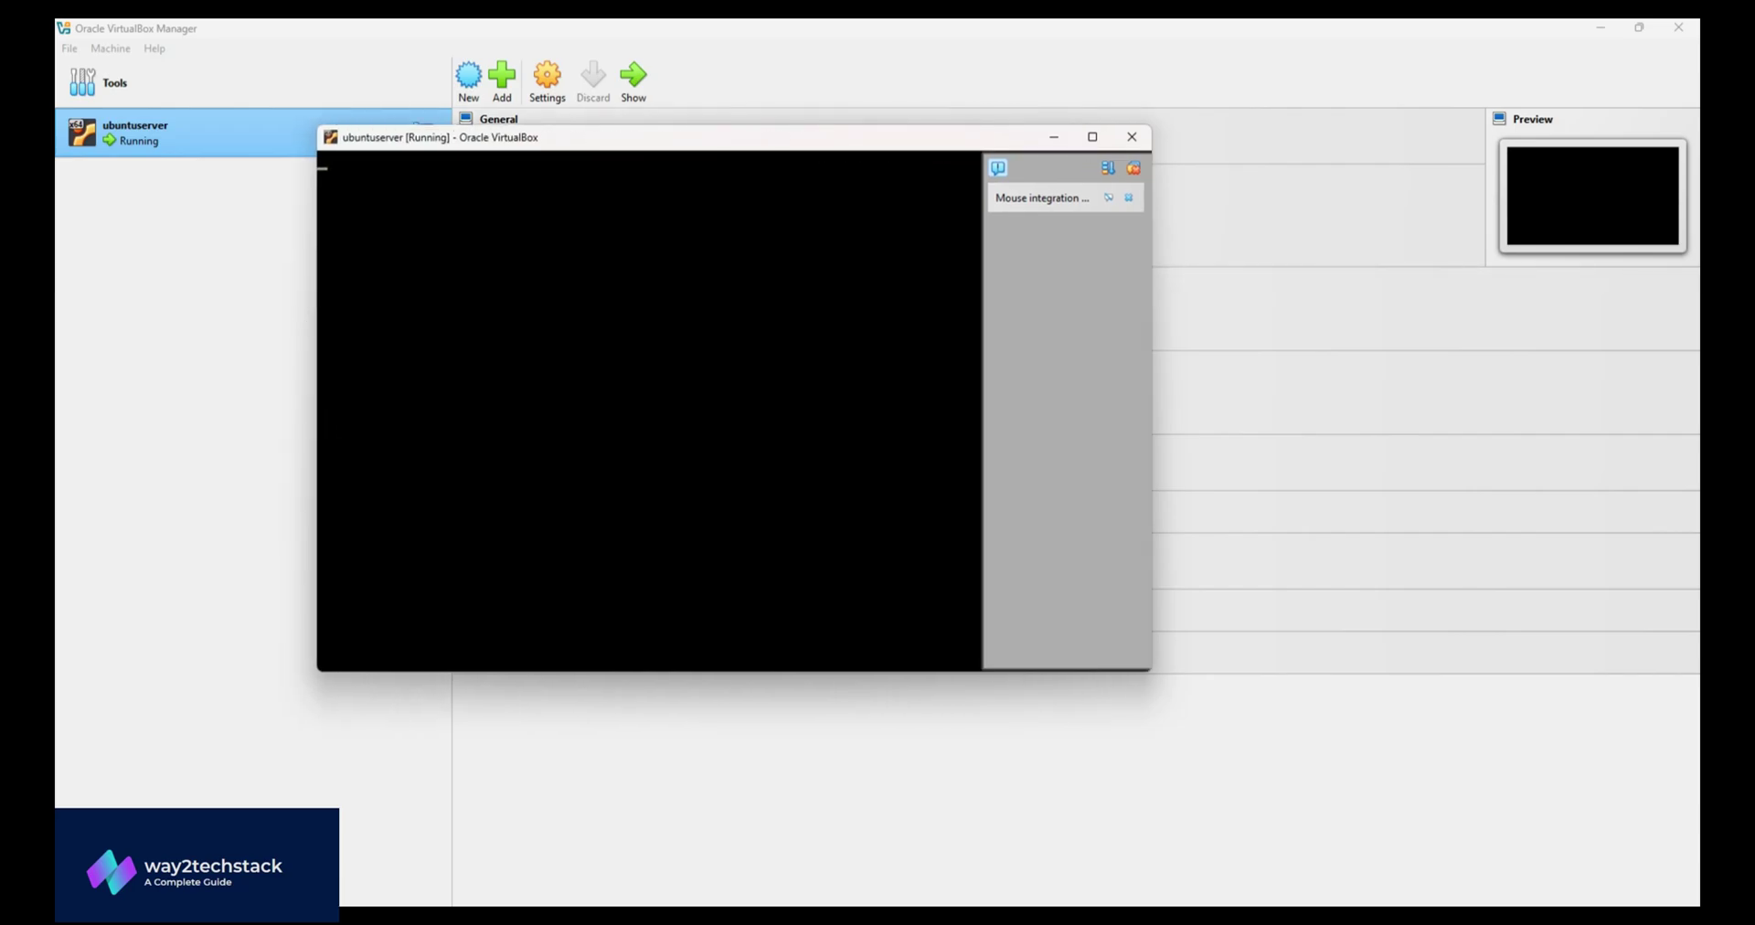
left_click(1133, 167)
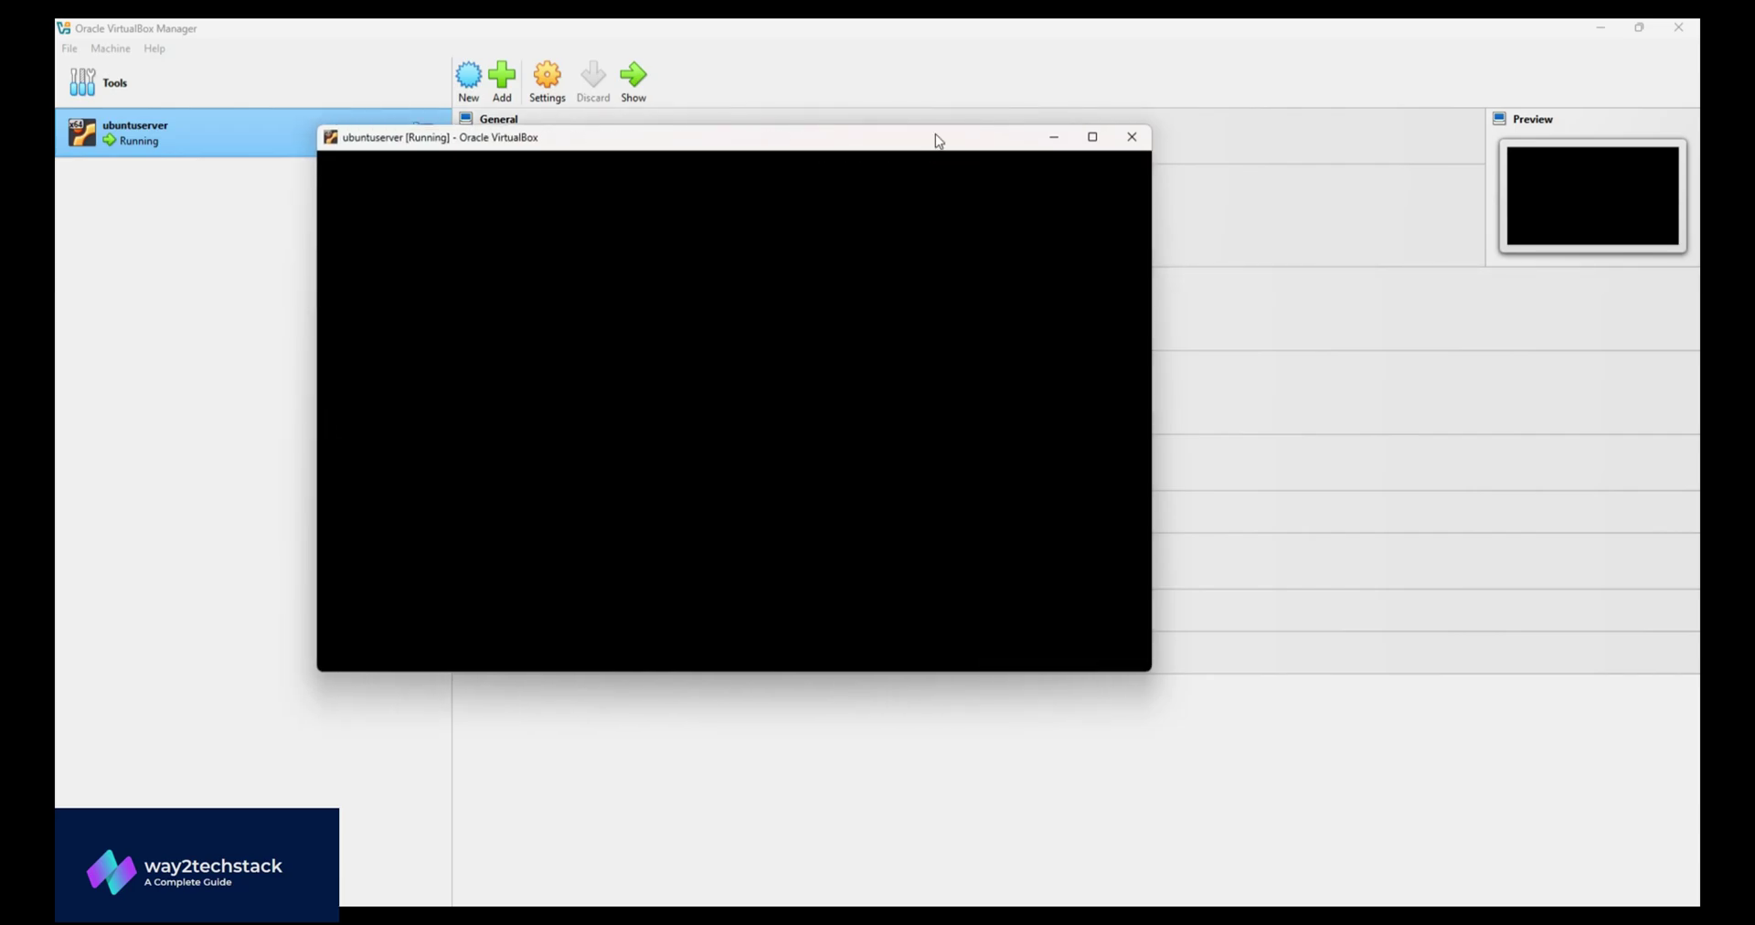
left_click_drag(830, 141, 962, 156)
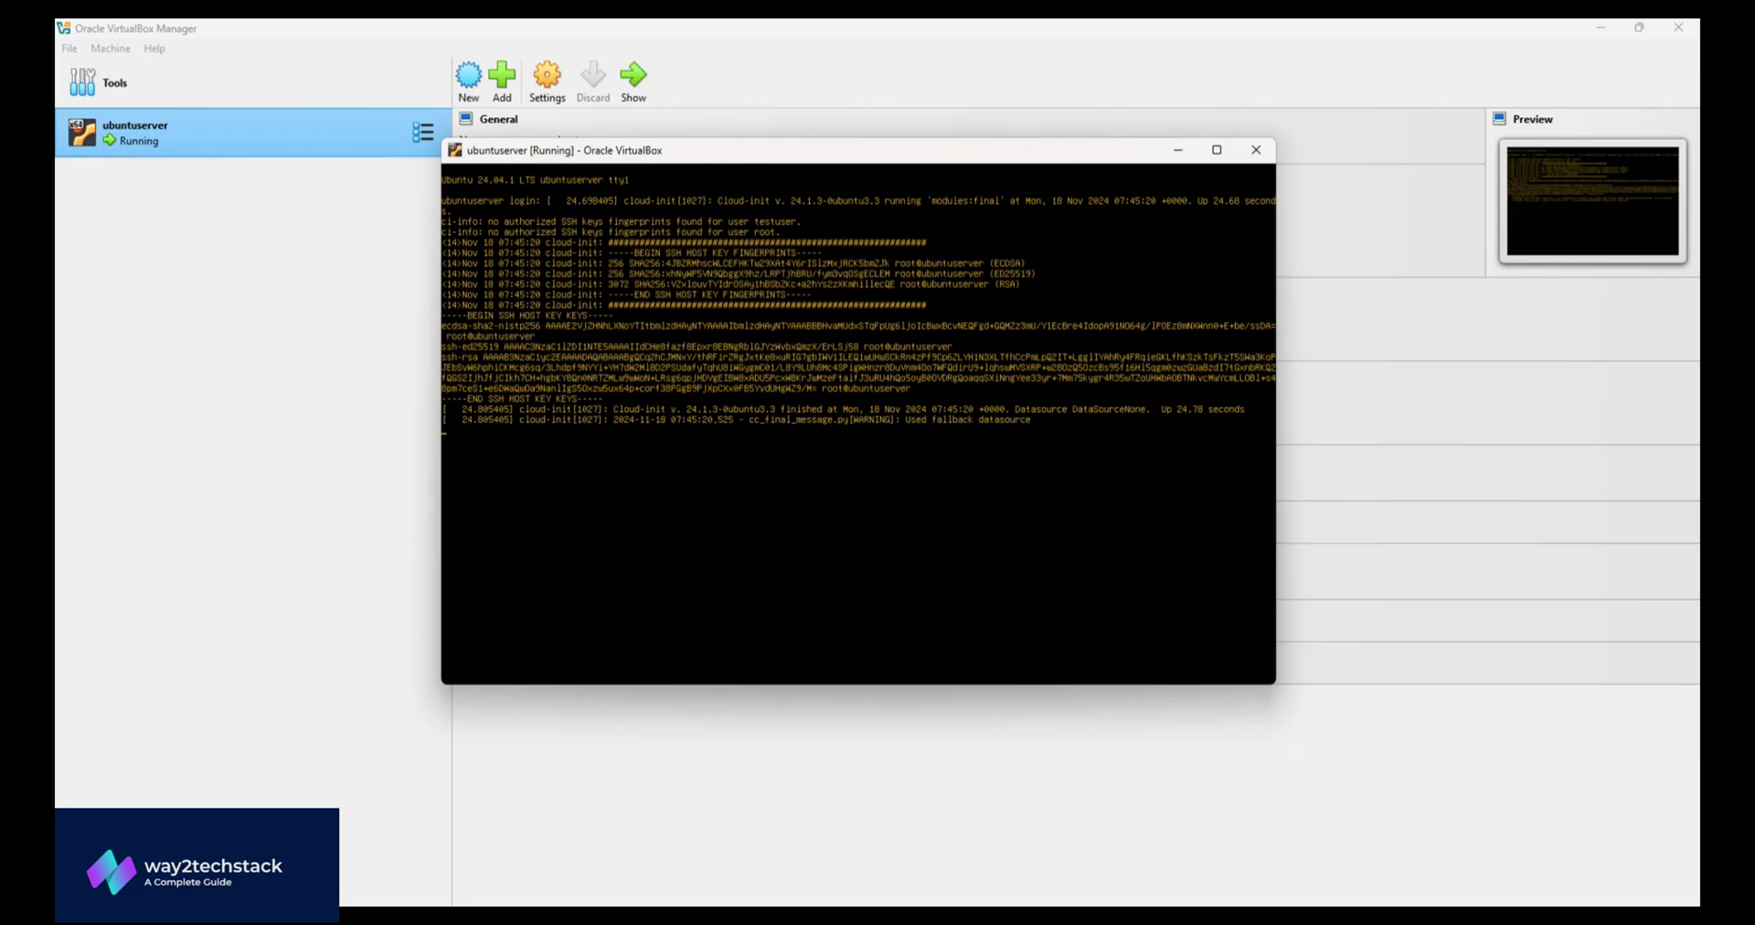
- Log in at the ubuntuserver console as testuser with the account password, then clear the screen
key("Return")
type("testuser")
key("Return")
key("Return")
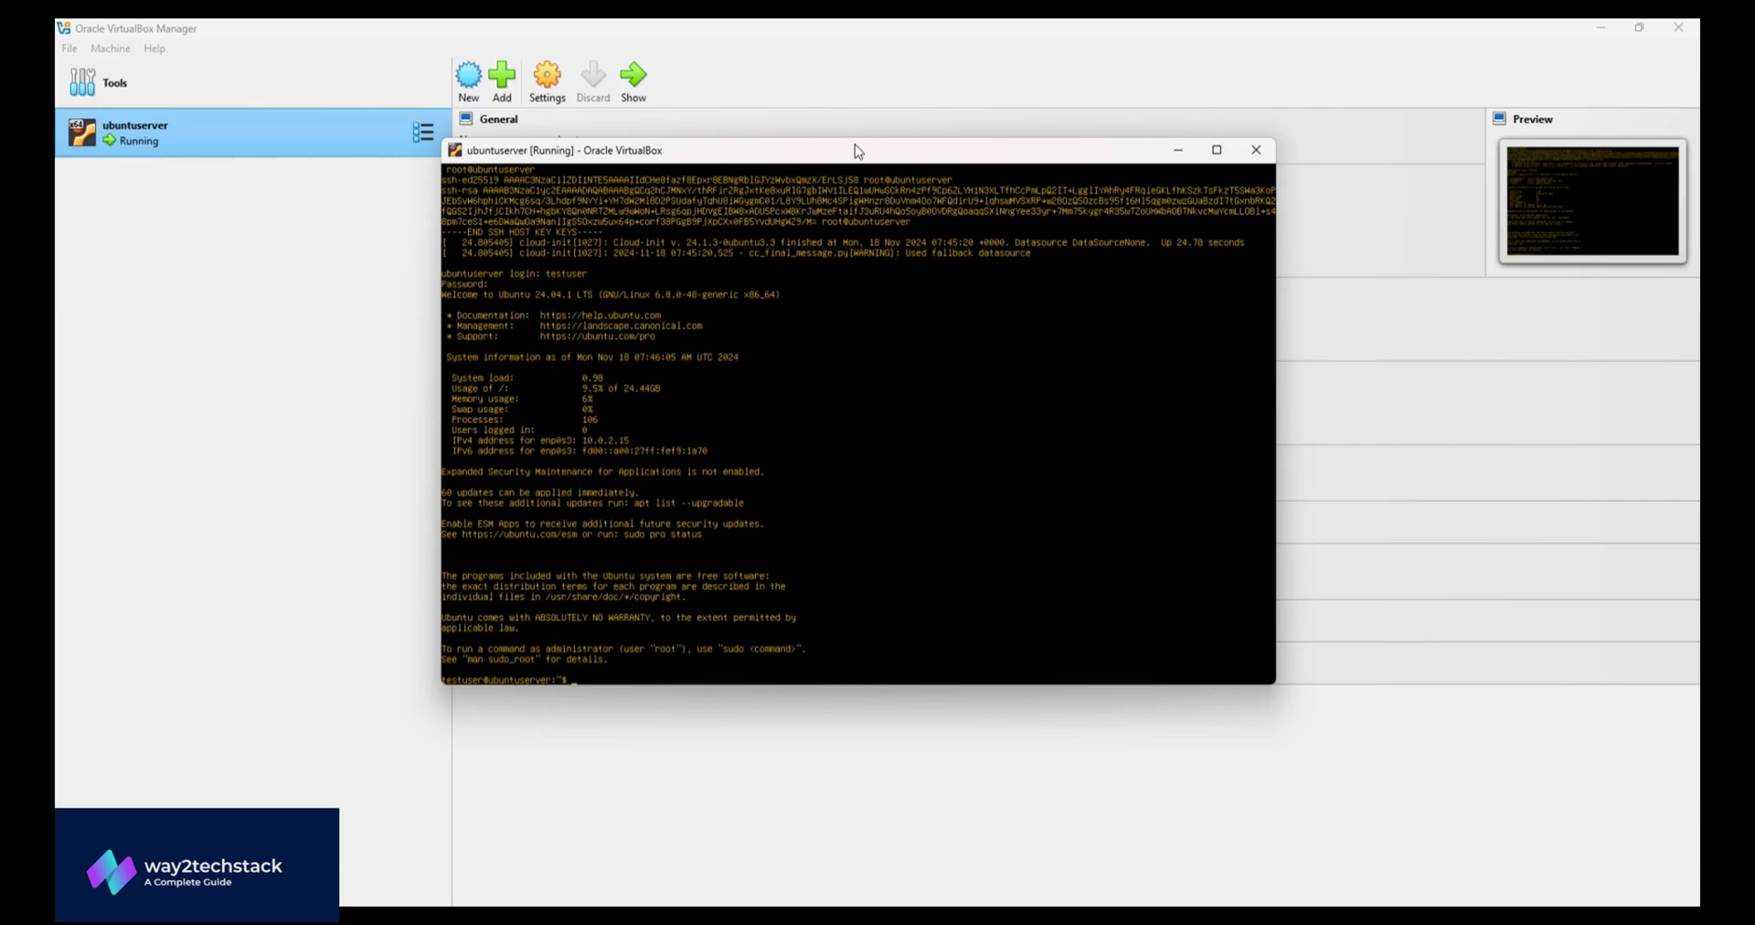
key("ctrl+l")
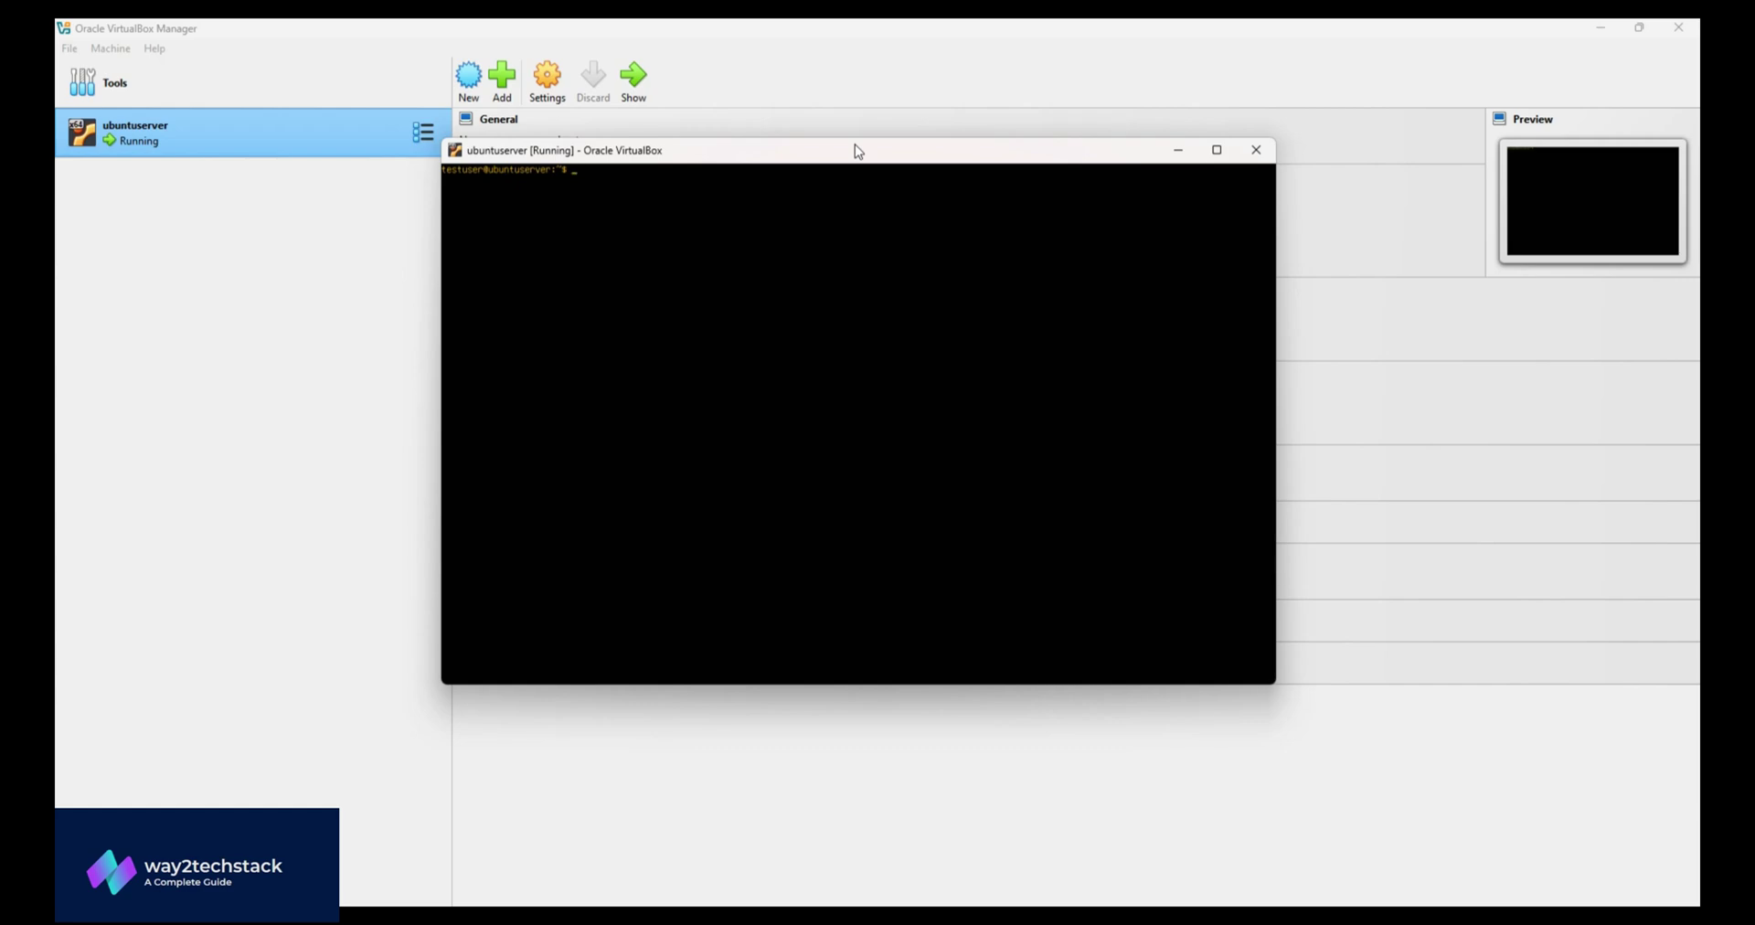
- Close the ubuntuserver VM window with the 'Power off the machine' option and confirm
left_click(1264, 159)
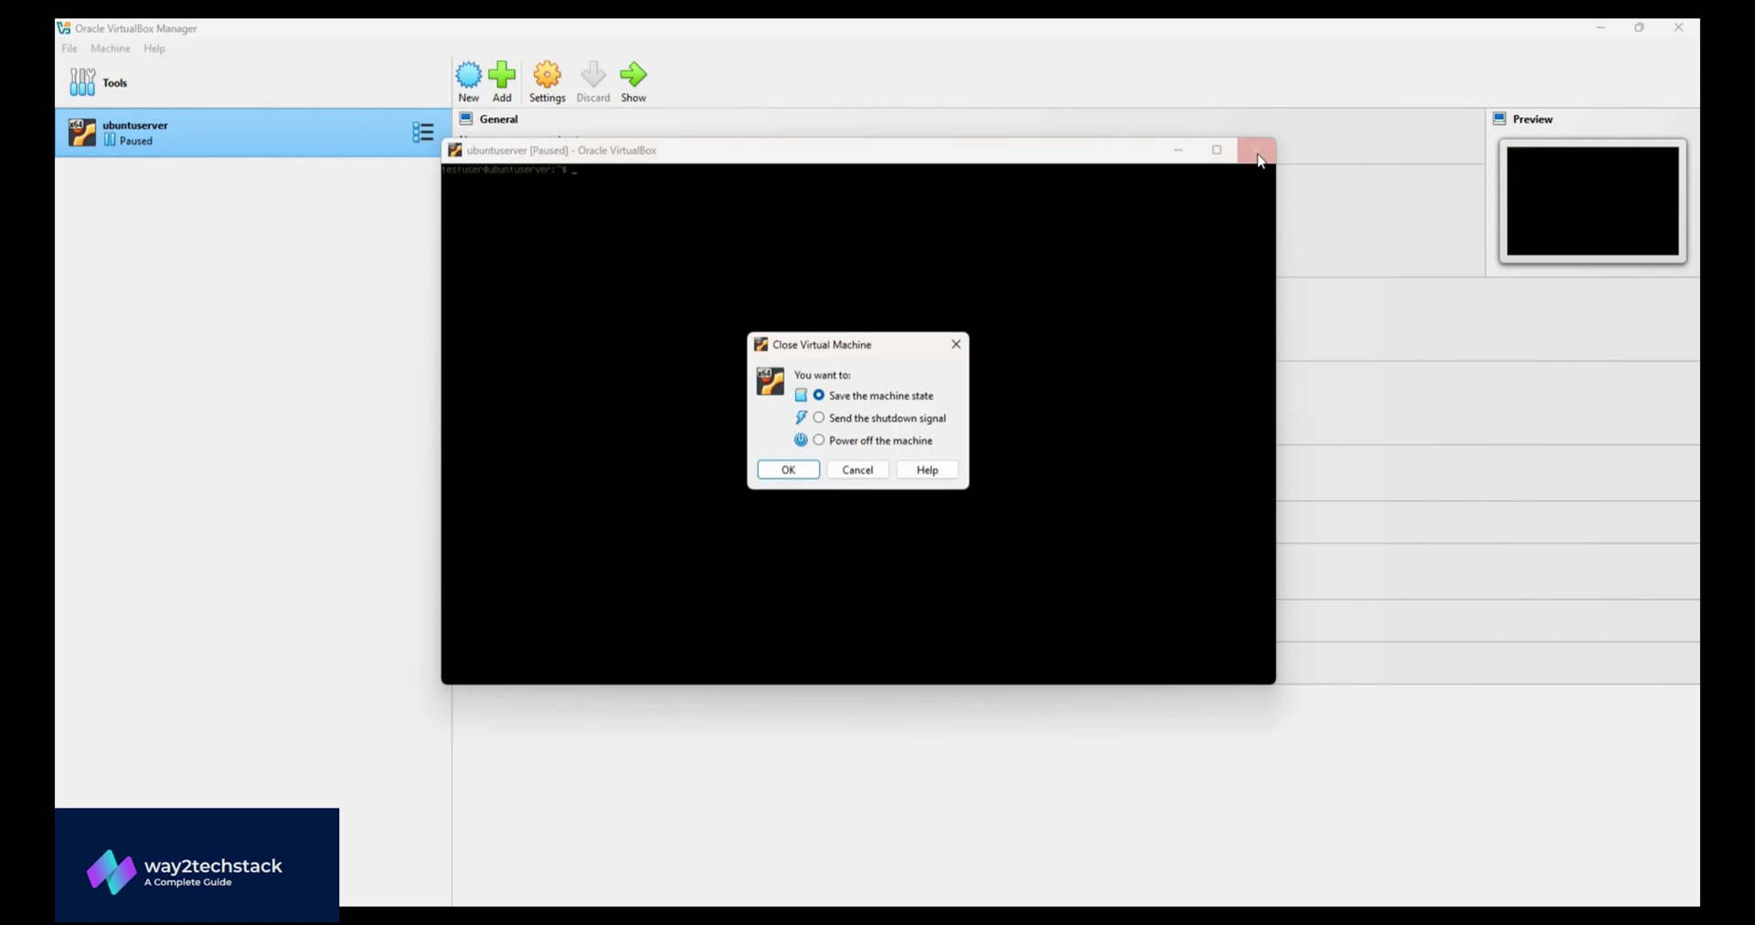
left_click(882, 442)
left_click(792, 471)
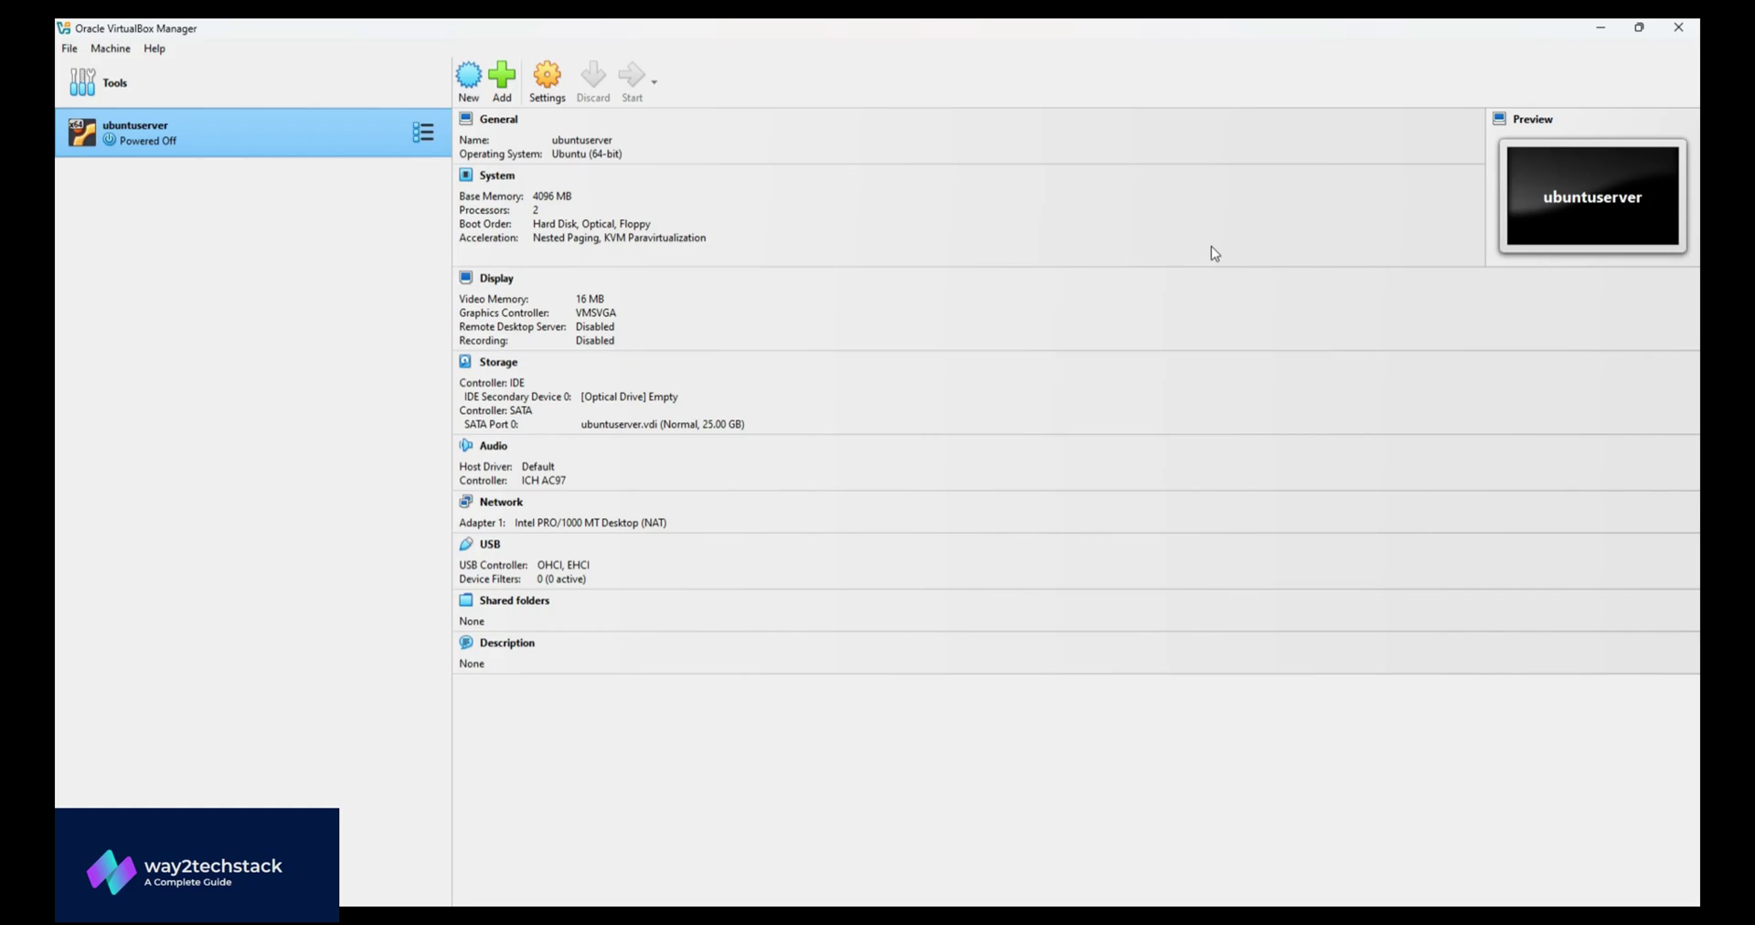